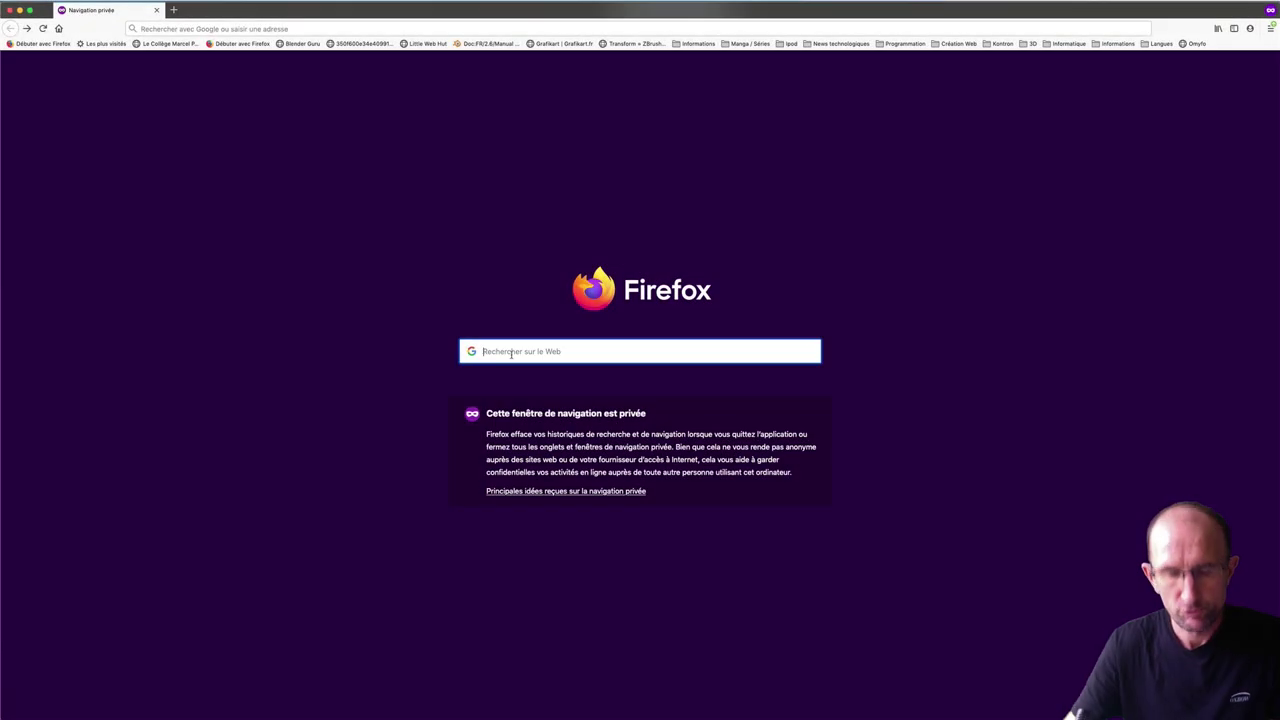
# Search Google for 'gimp' and open the 'Downloads - GIMP' result on gimp.org
pyautogui.write('gimp')
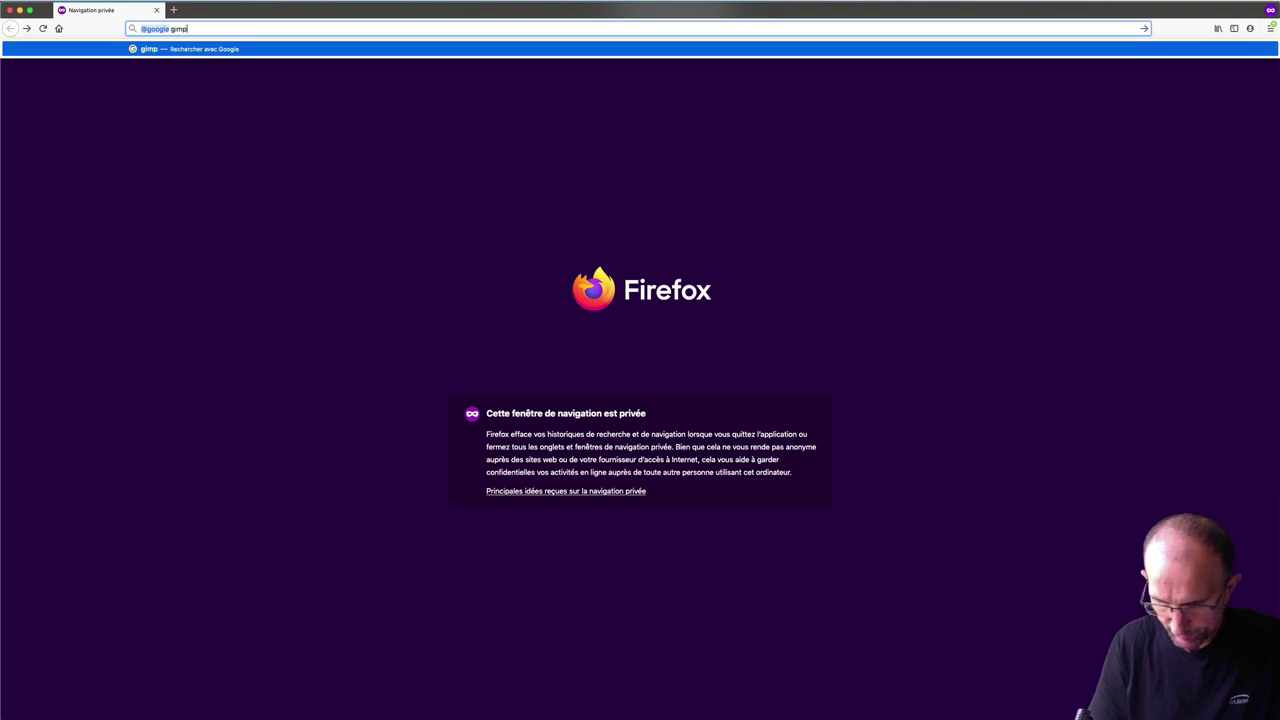
pyautogui.press('Return')
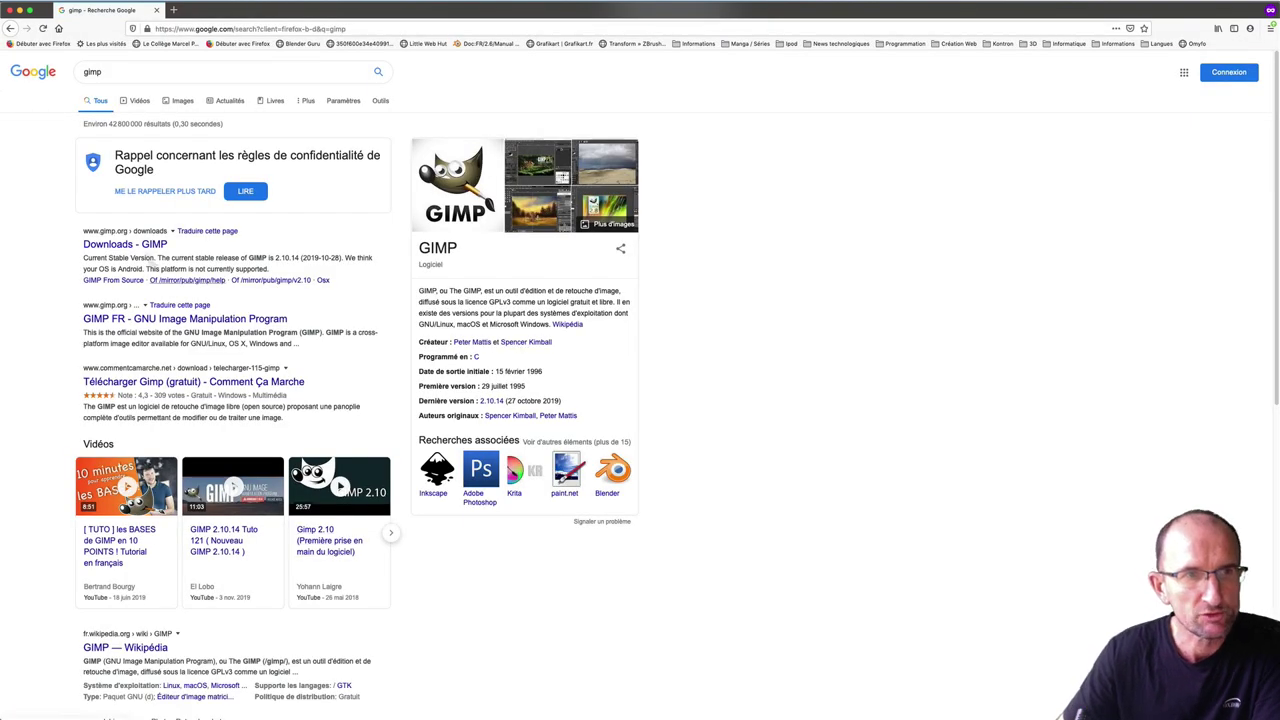
pyautogui.click(122, 246)
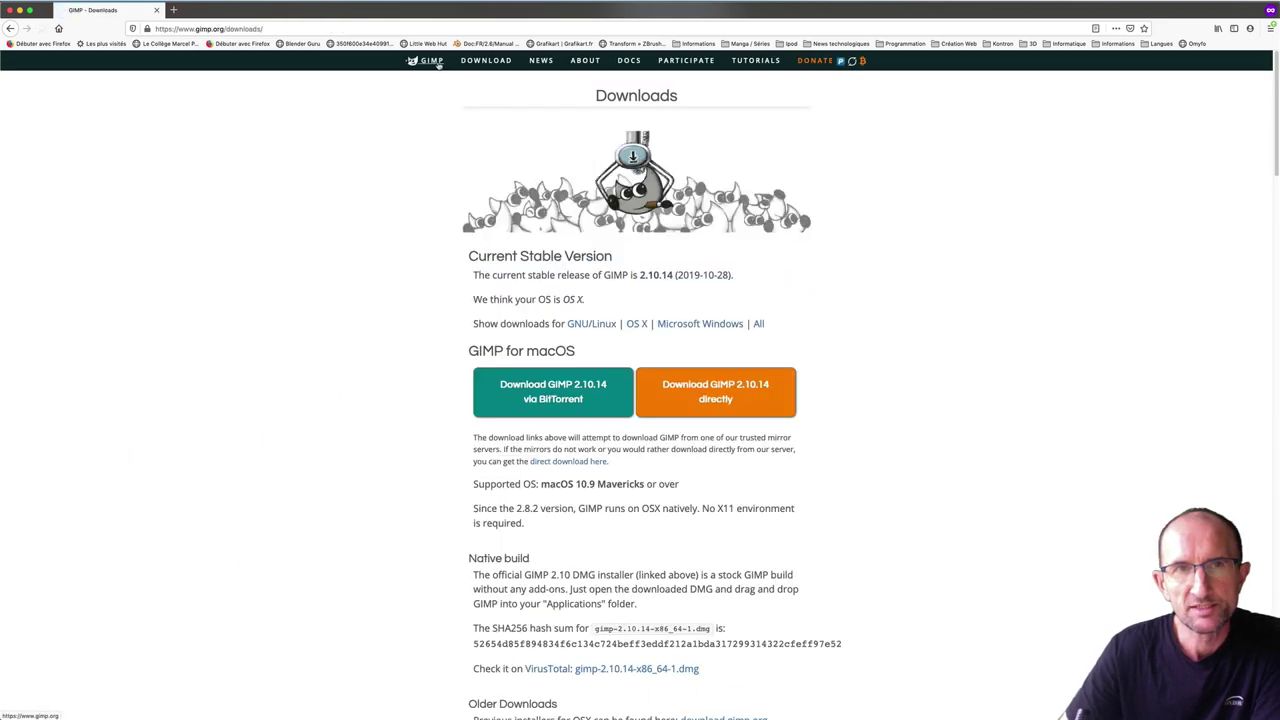
# Go to the gimp.org home page and scroll down to the footer and partway back up
pyautogui.click(432, 61)
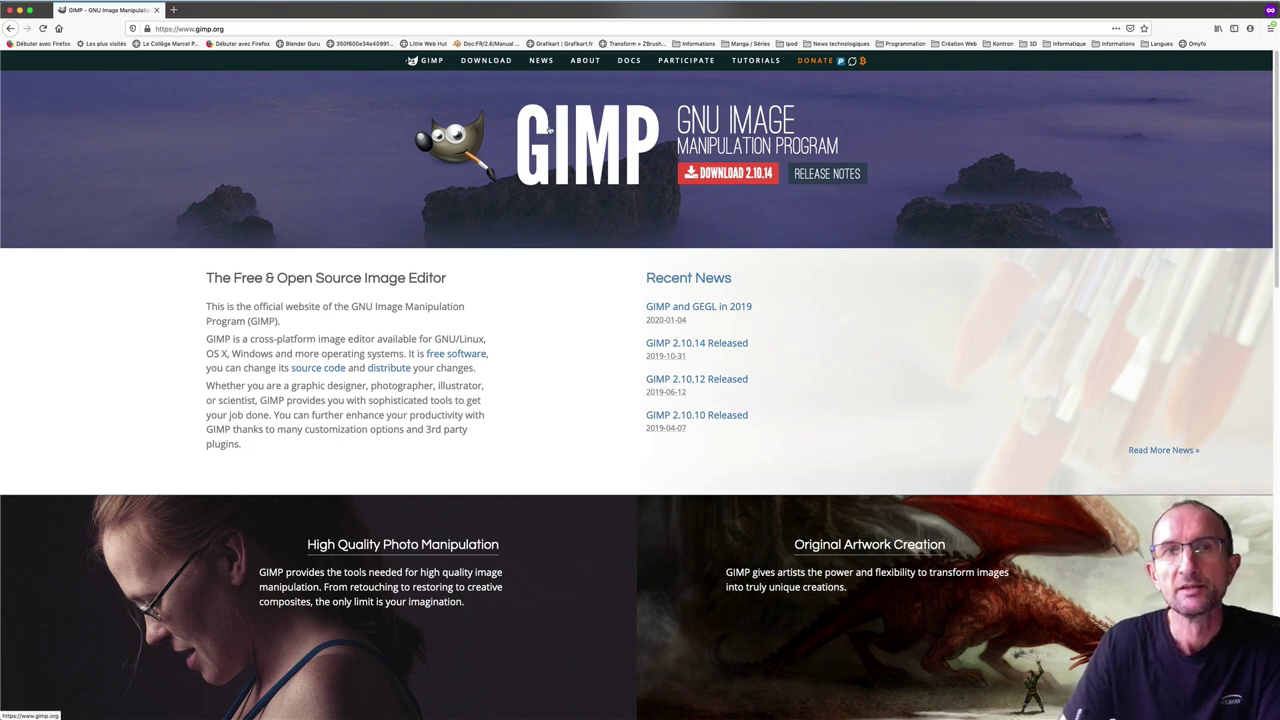
pyautogui.scroll(-1, 563, 155)
pyautogui.scroll(-1, 564, 156)
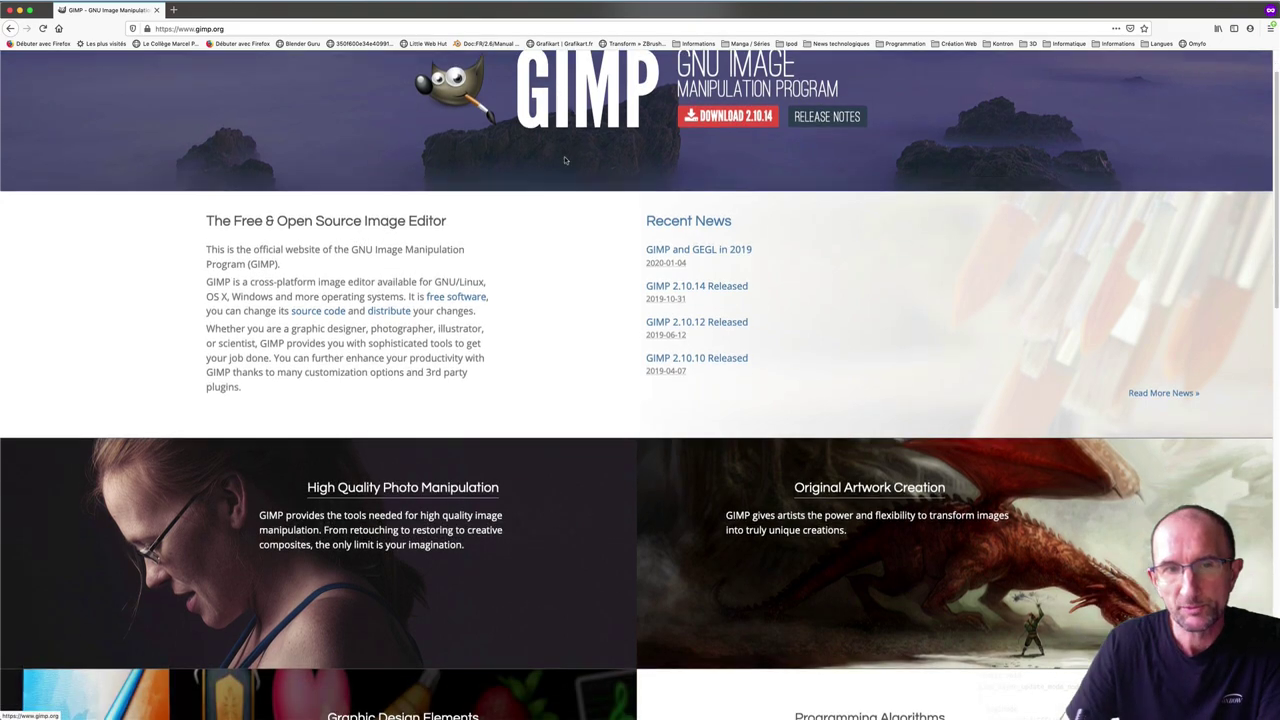
pyautogui.scroll(-2, 564, 158)
pyautogui.scroll(-2, 633, 233)
pyautogui.scroll(-1, 629, 226)
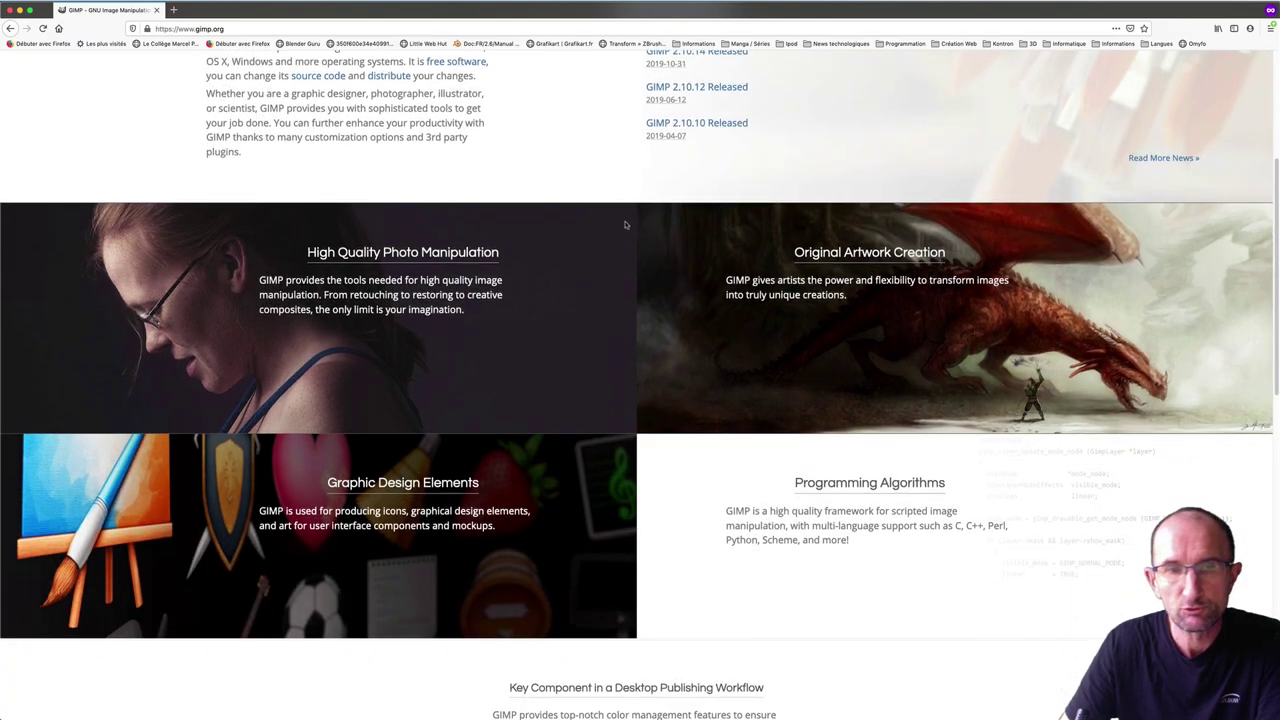
pyautogui.scroll(-1, 622, 222)
pyautogui.scroll(-2, 618, 219)
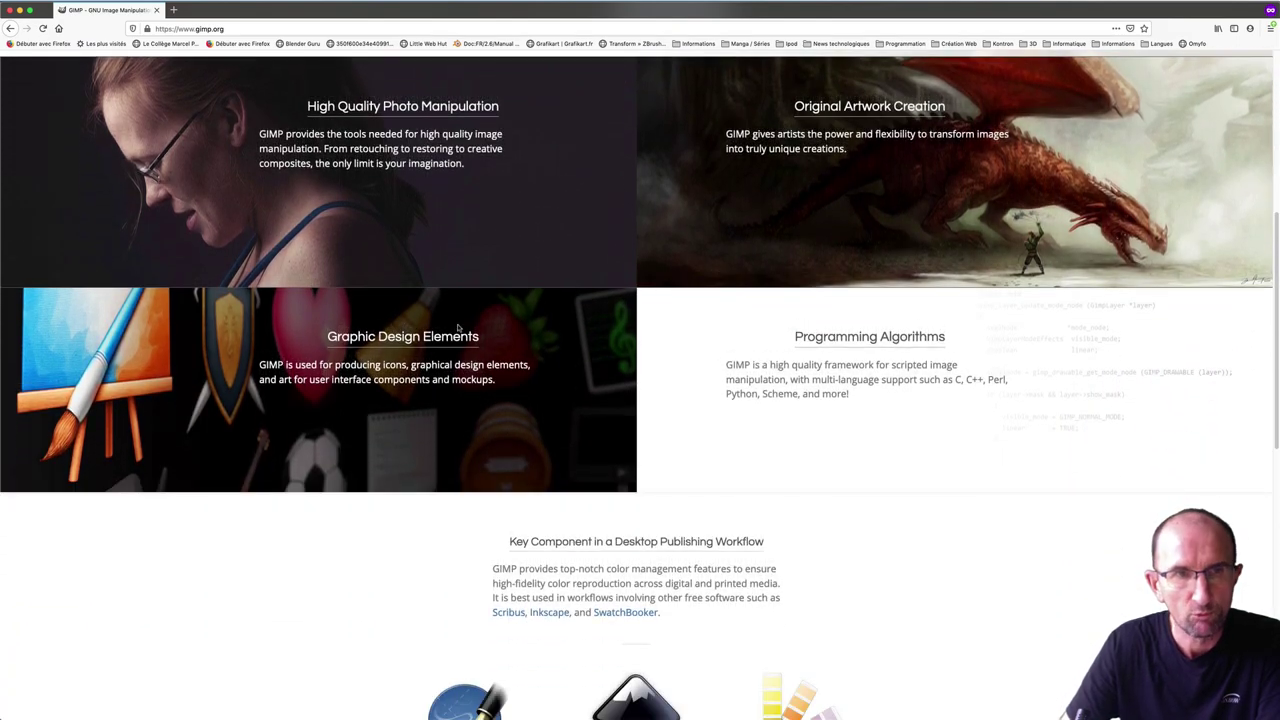
pyautogui.scroll(-2, 459, 325)
pyautogui.scroll(-4, 461, 324)
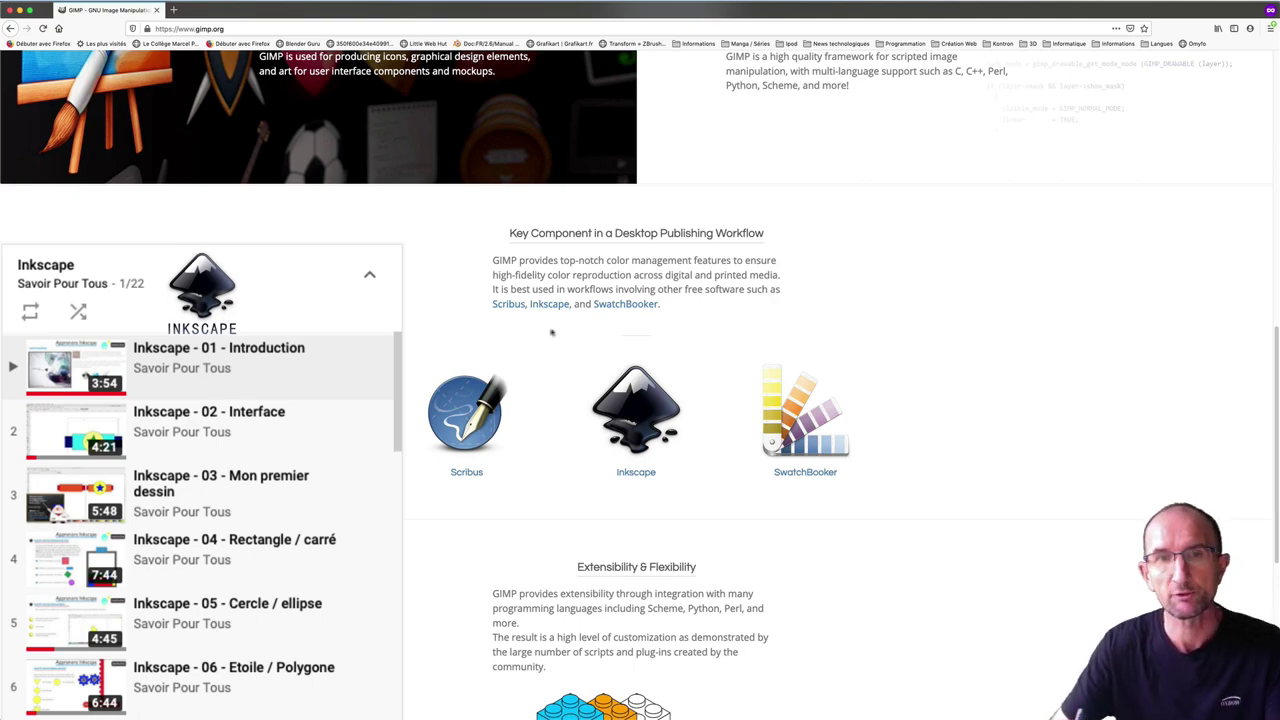
pyautogui.scroll(-5, 557, 334)
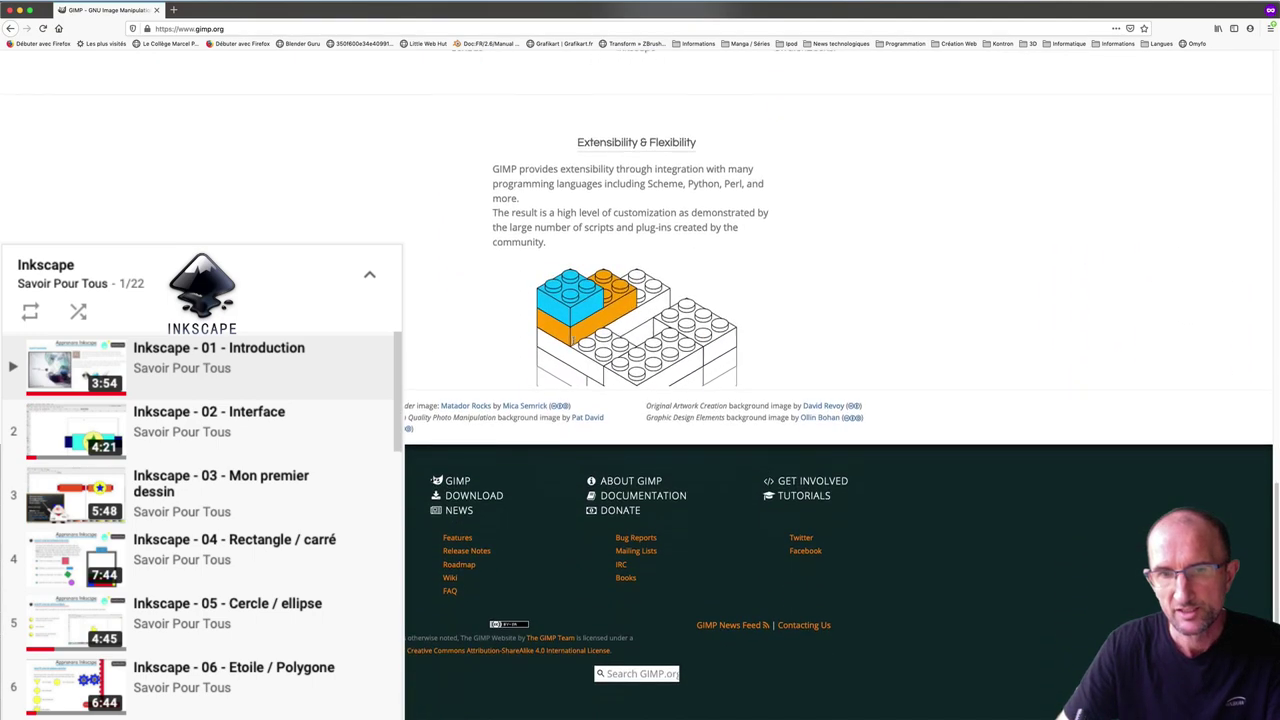
pyautogui.scroll(2, 572, 340)
pyautogui.scroll(5, 572, 342)
pyautogui.scroll(3, 573, 345)
pyautogui.scroll(5, 573, 345)
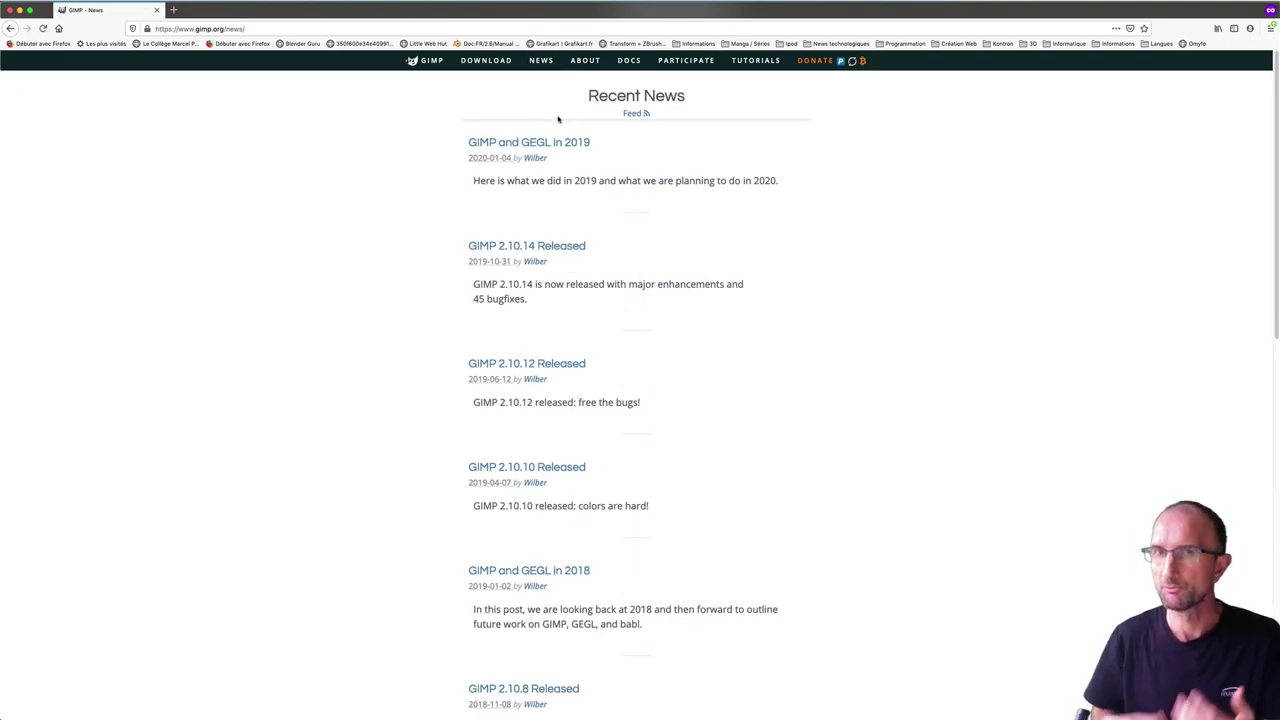
# View the About GIMP page, then scroll through the Get Involved page and return to its top
pyautogui.click(586, 62)
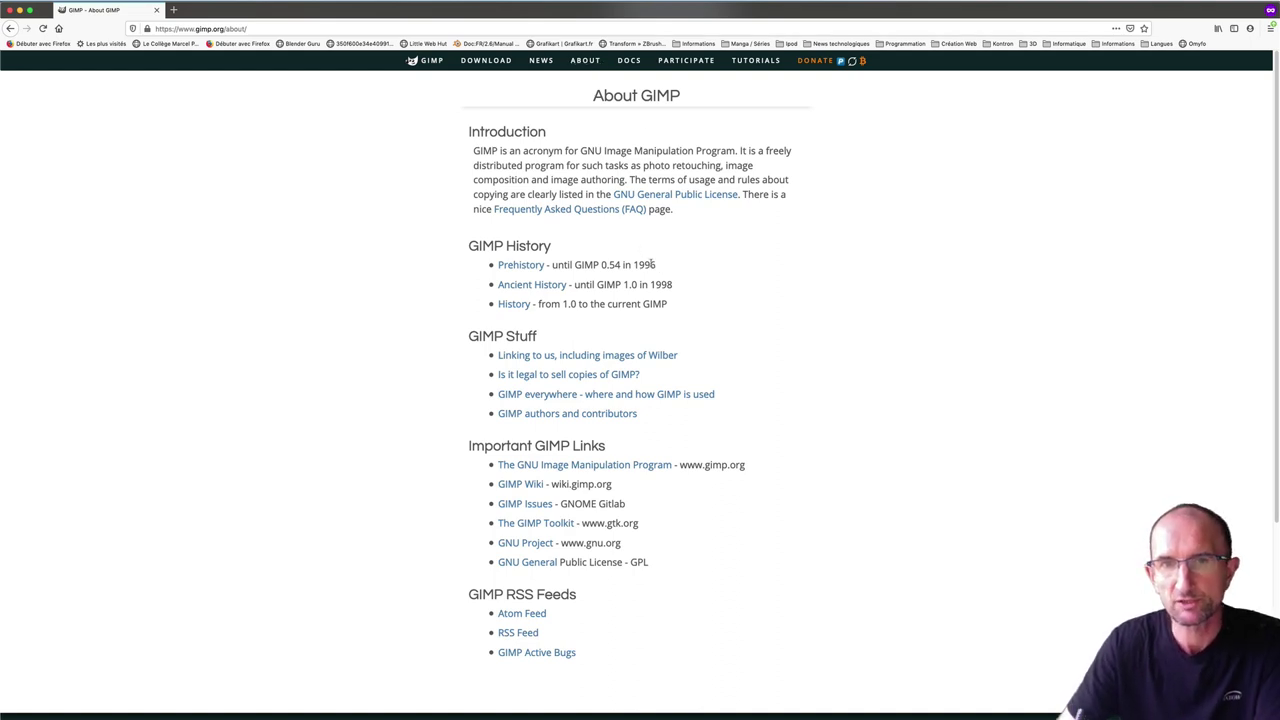
pyautogui.click(629, 60)
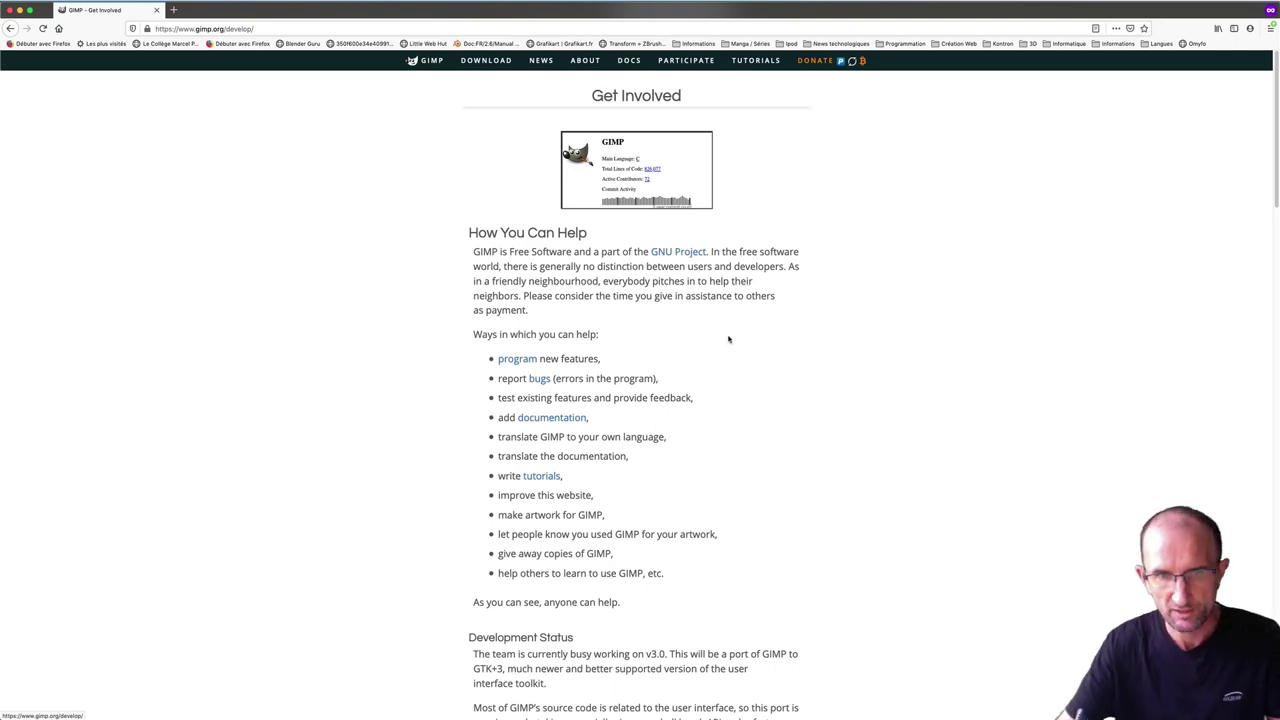
pyautogui.scroll(-1, 729, 337)
pyautogui.scroll(-5, 734, 360)
pyautogui.scroll(-4, 734, 362)
pyautogui.scroll(-4, 734, 362)
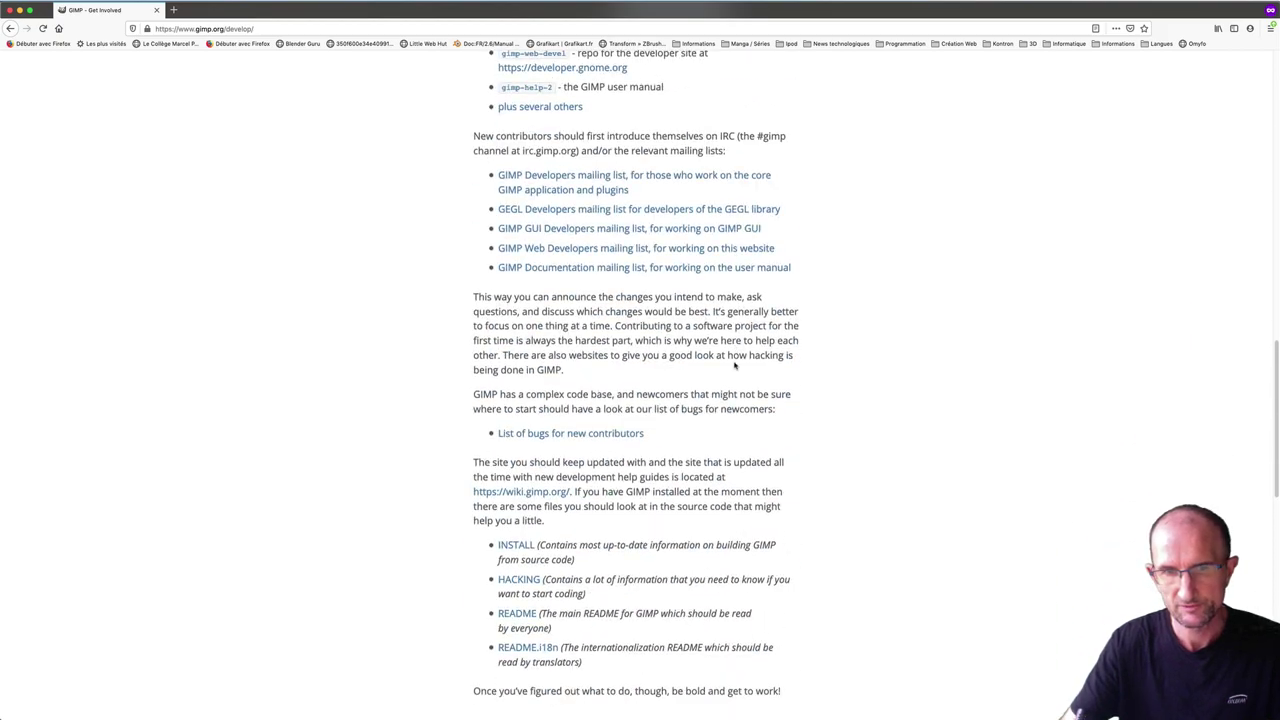
pyautogui.scroll(-3, 734, 362)
pyautogui.press('Home')
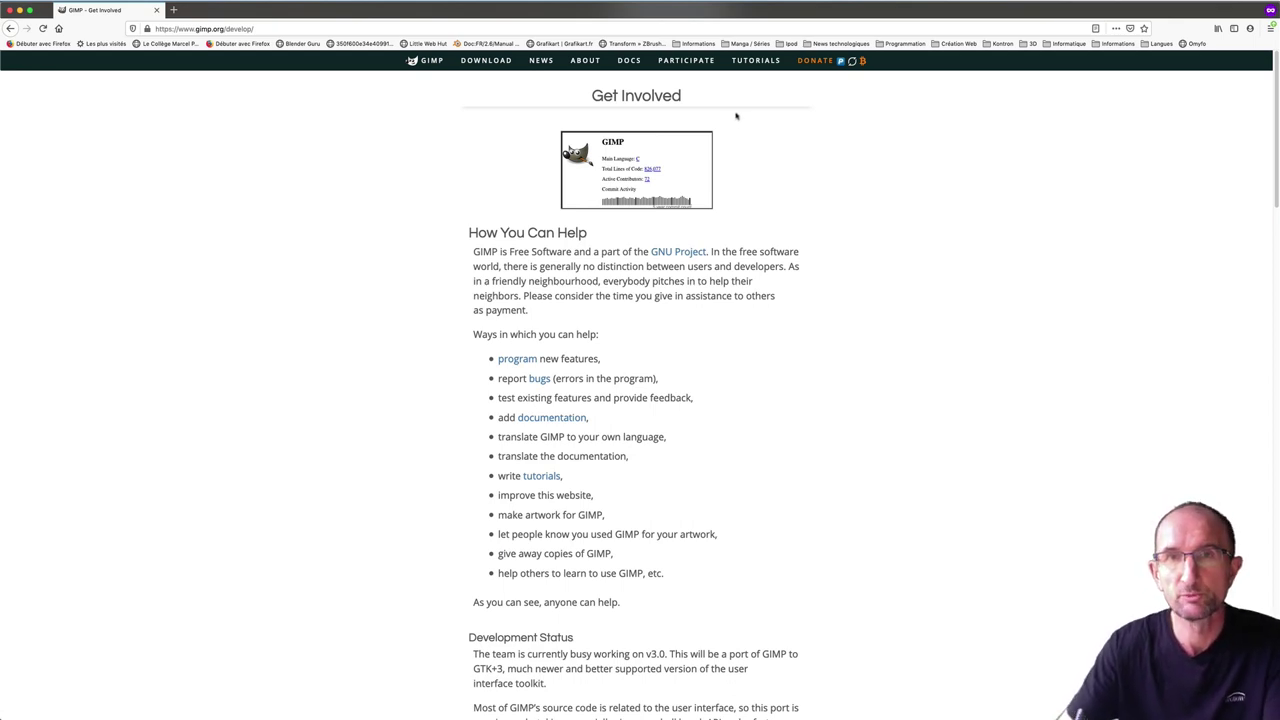
# Visit the gimp.org Tutorials page, then the Downloads page
pyautogui.click(757, 62)
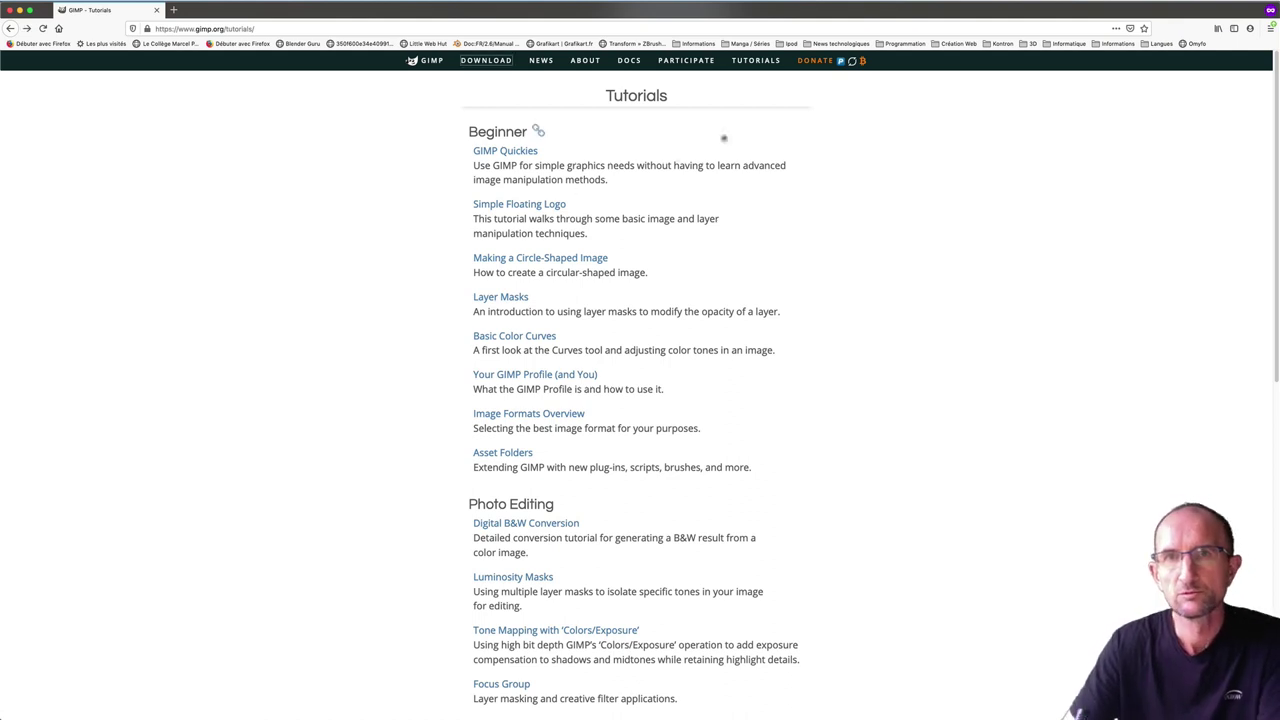
pyautogui.click(500, 61)
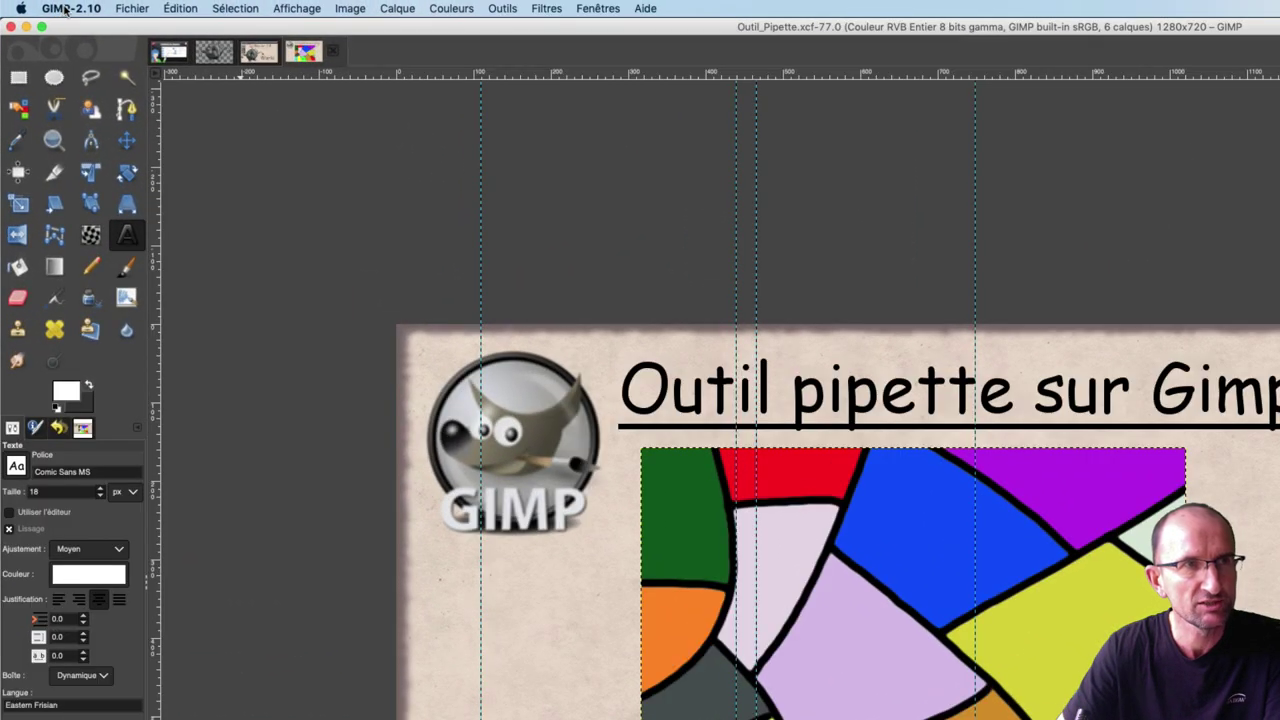
# Open Preferences at the Interface page, keeping the language on System Language
pyautogui.click(65, 10)
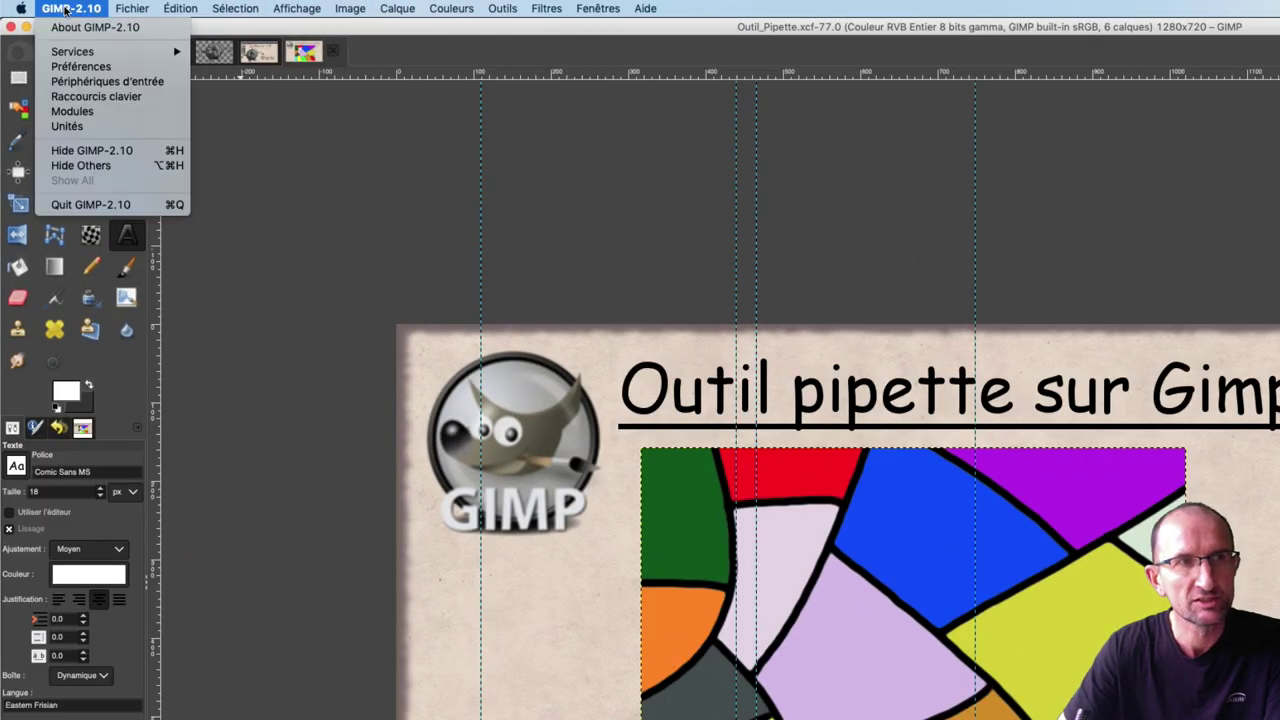
pyautogui.click(85, 67)
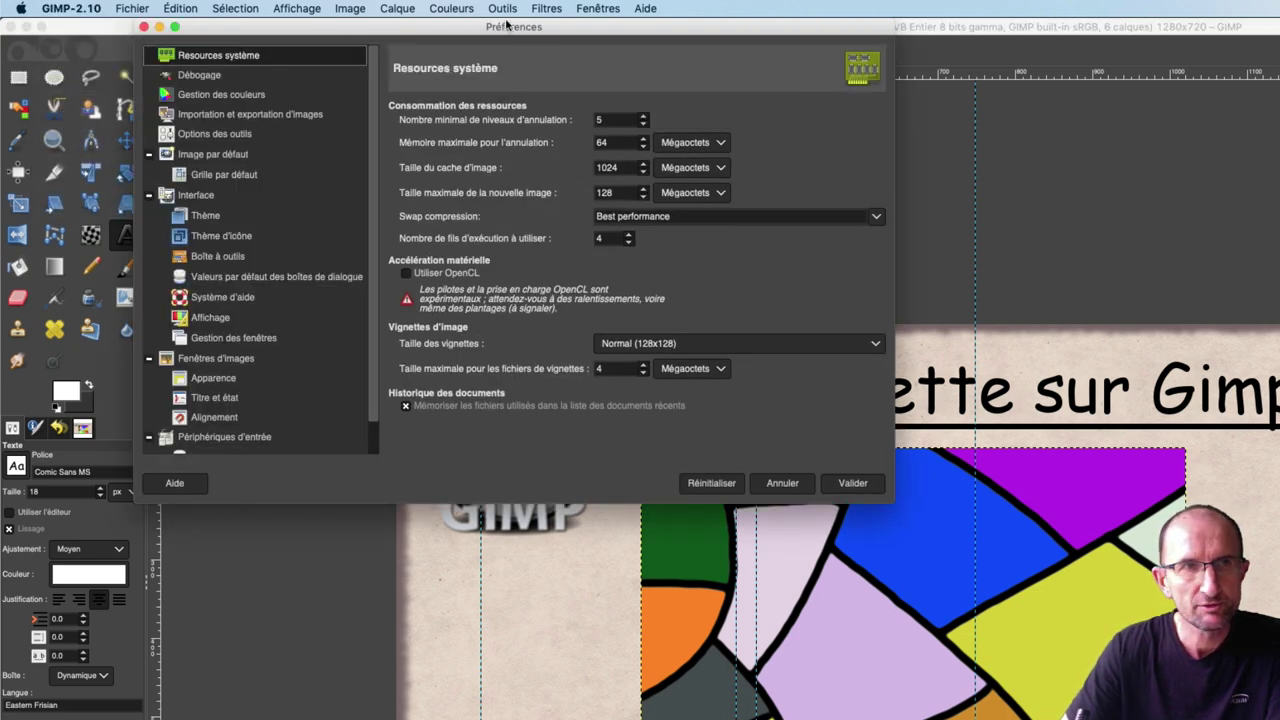
pyautogui.moveTo(507, 22)
pyautogui.mouseDown()
pyautogui.moveTo(638, 96)
pyautogui.moveTo(895, 124)
pyautogui.mouseUp()
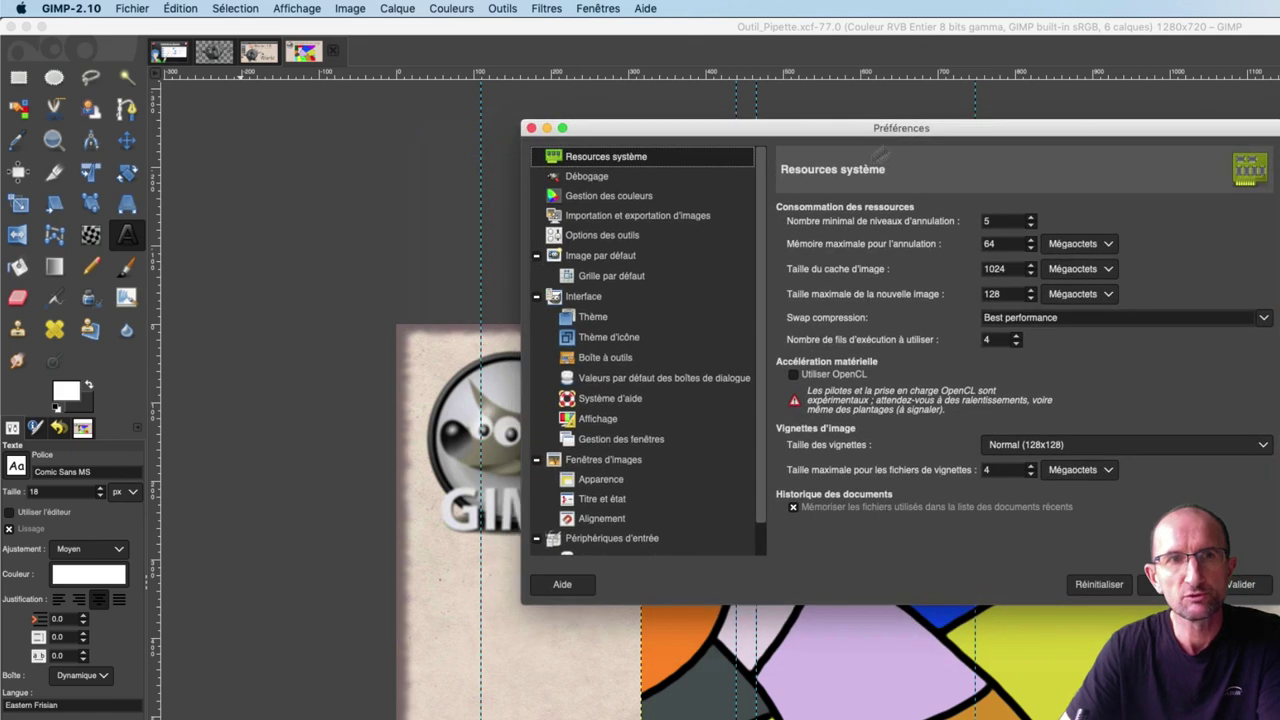
pyautogui.click(585, 297)
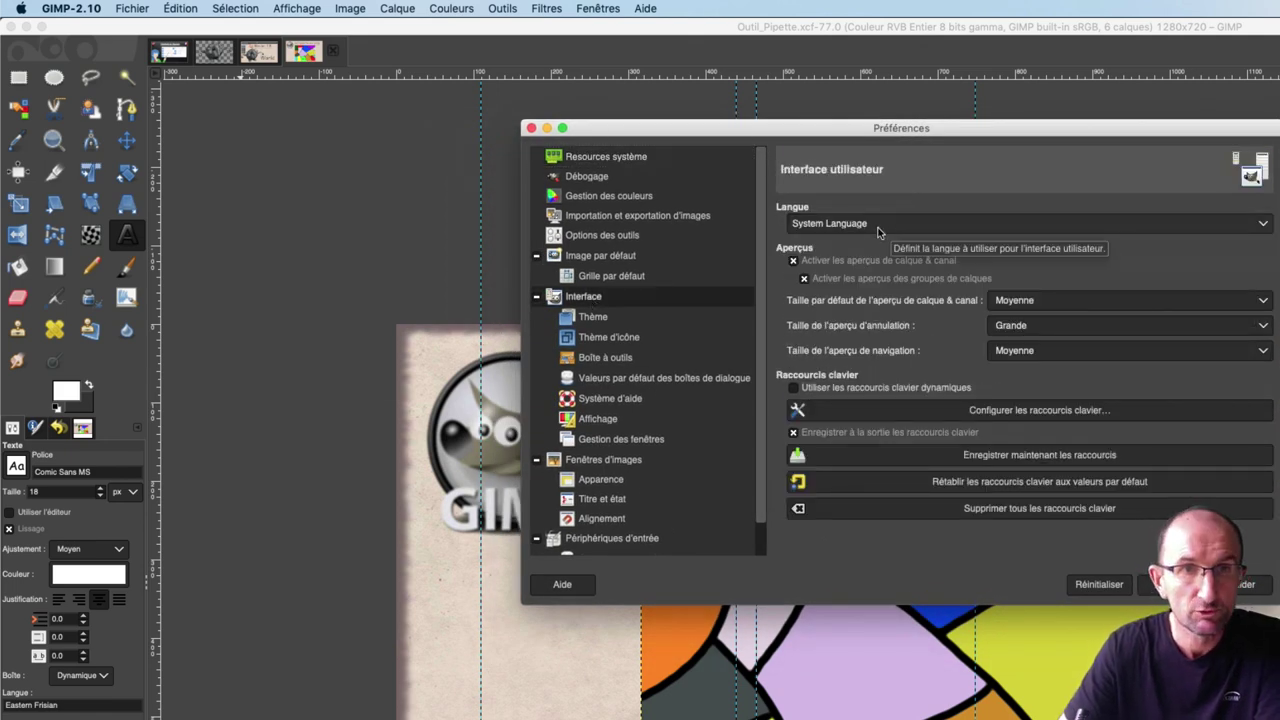
pyautogui.click(878, 224)
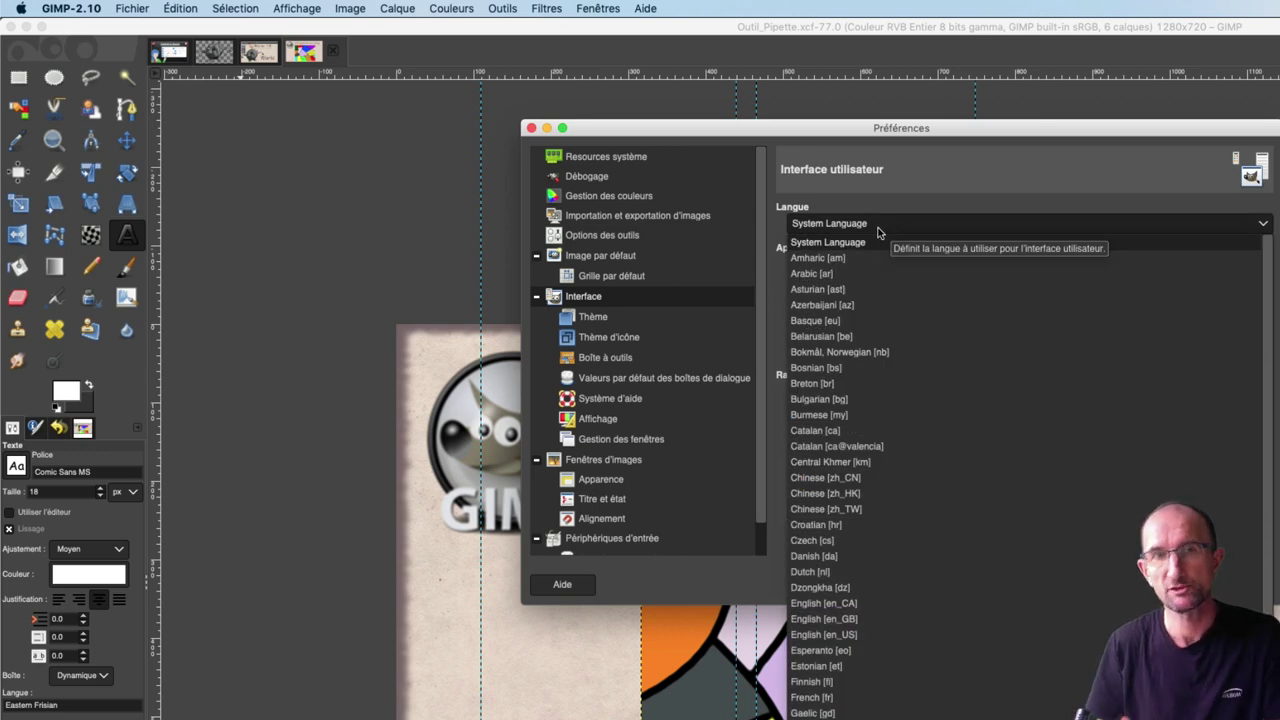
pyautogui.click(948, 187)
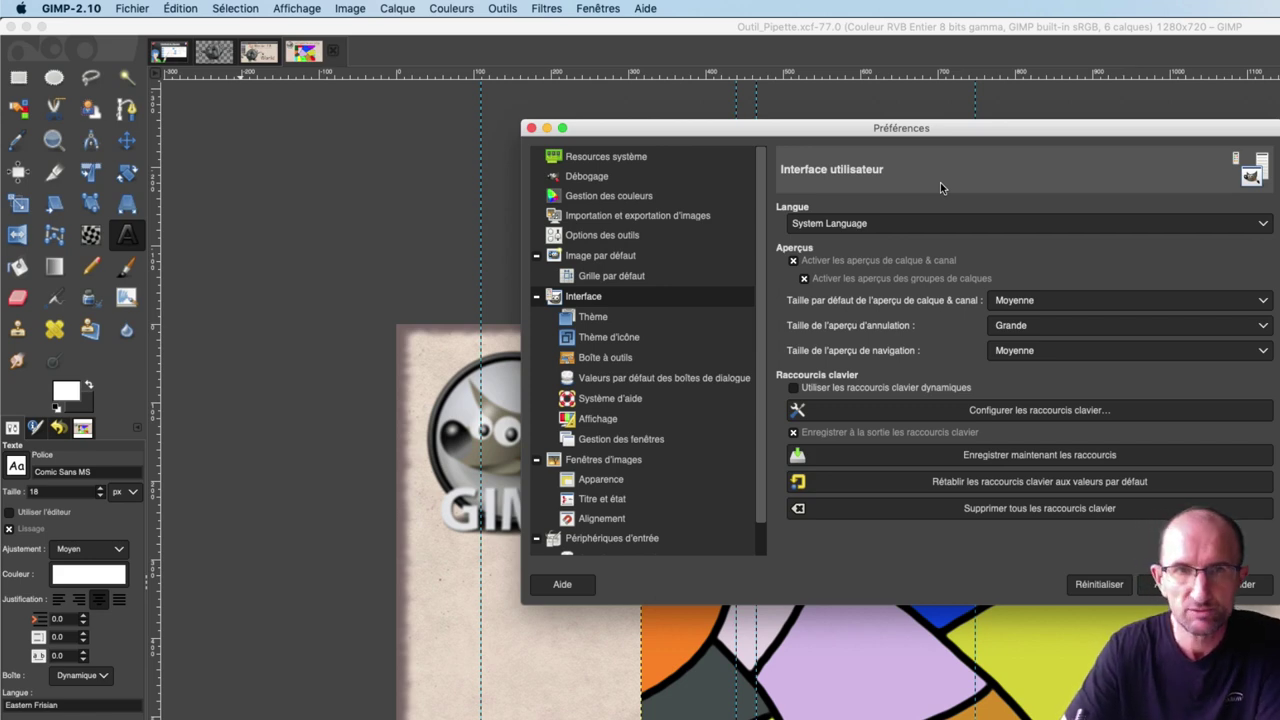
# On the Theme page, preview the System, Light and Gray interface themes
pyautogui.click(598, 318)
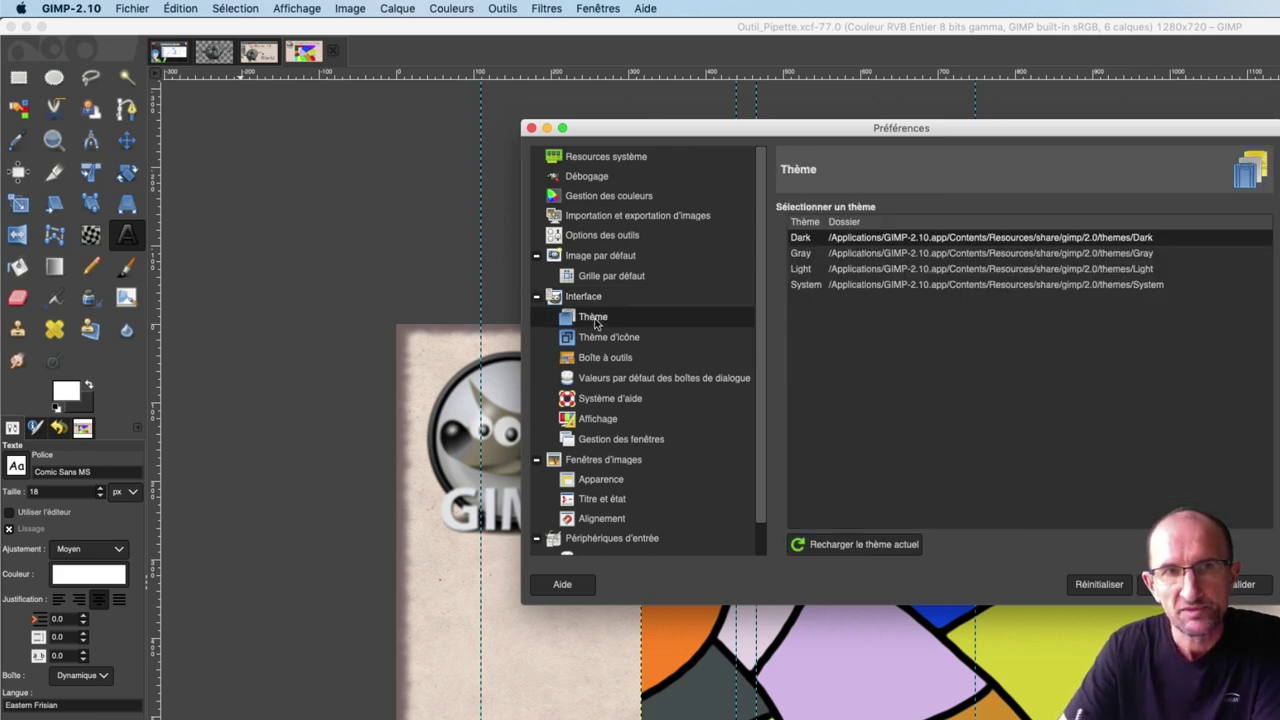
pyautogui.click(901, 286)
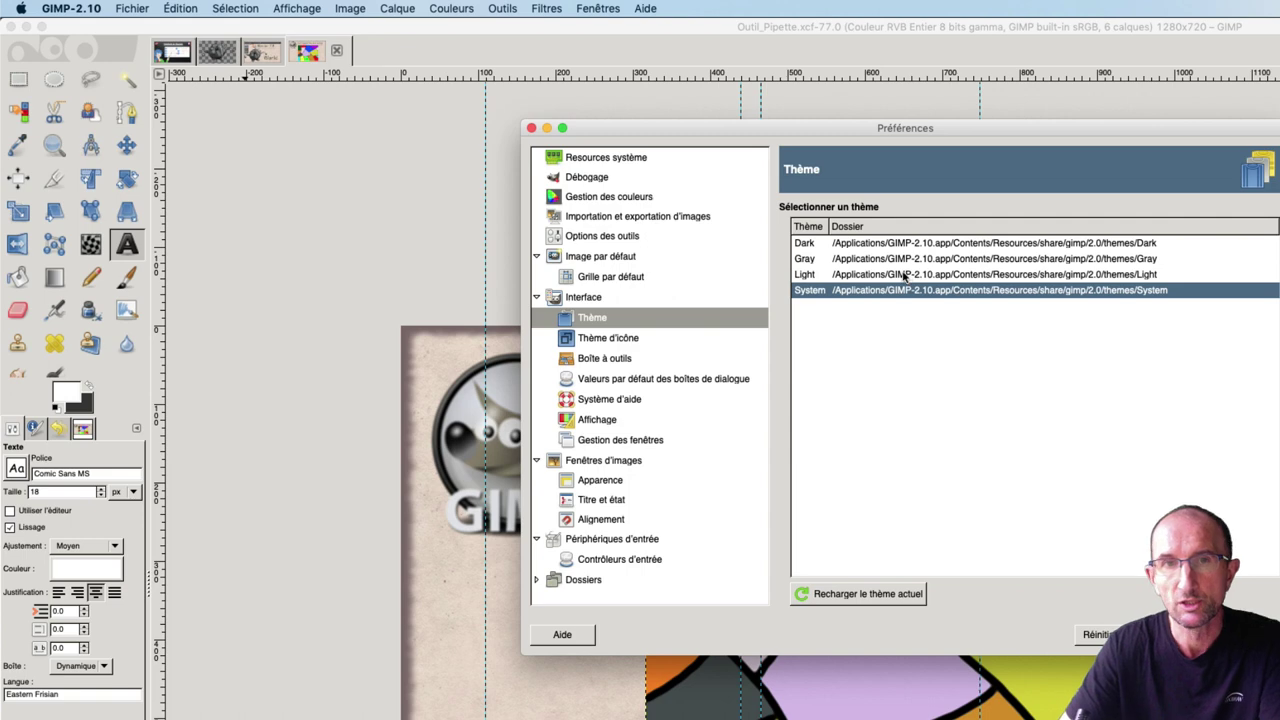
pyautogui.click(903, 274)
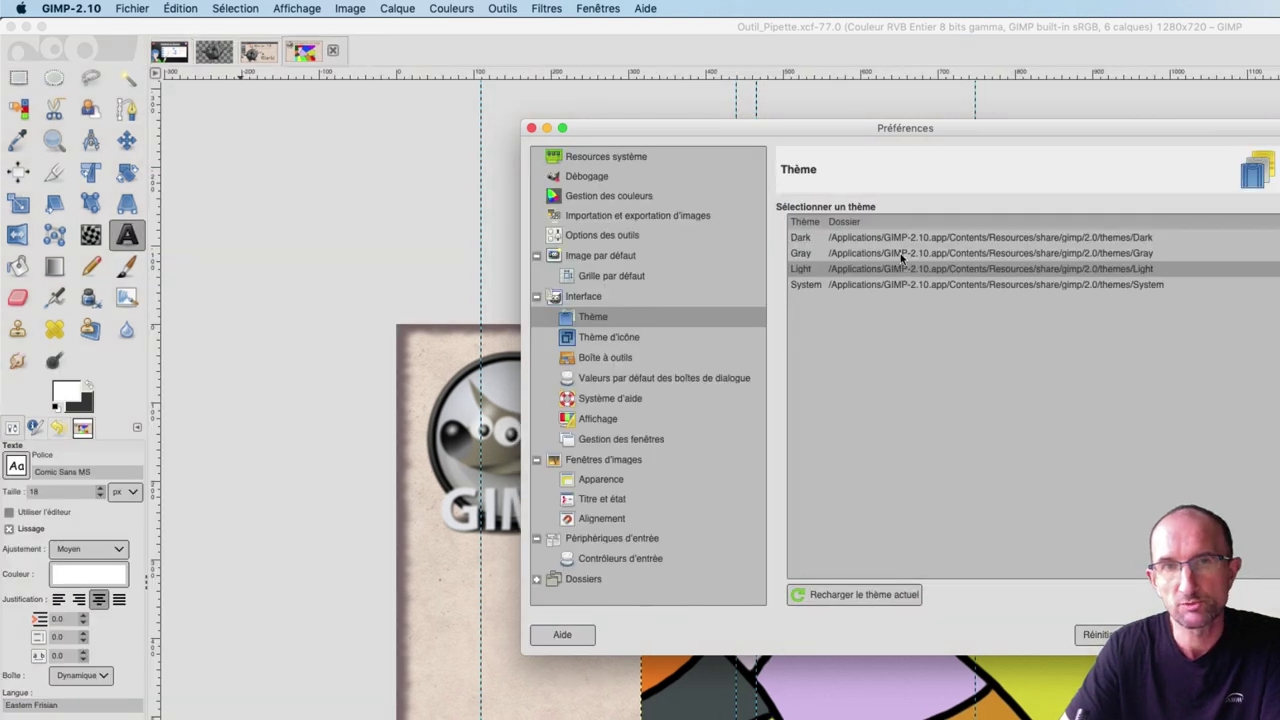
pyautogui.click(900, 253)
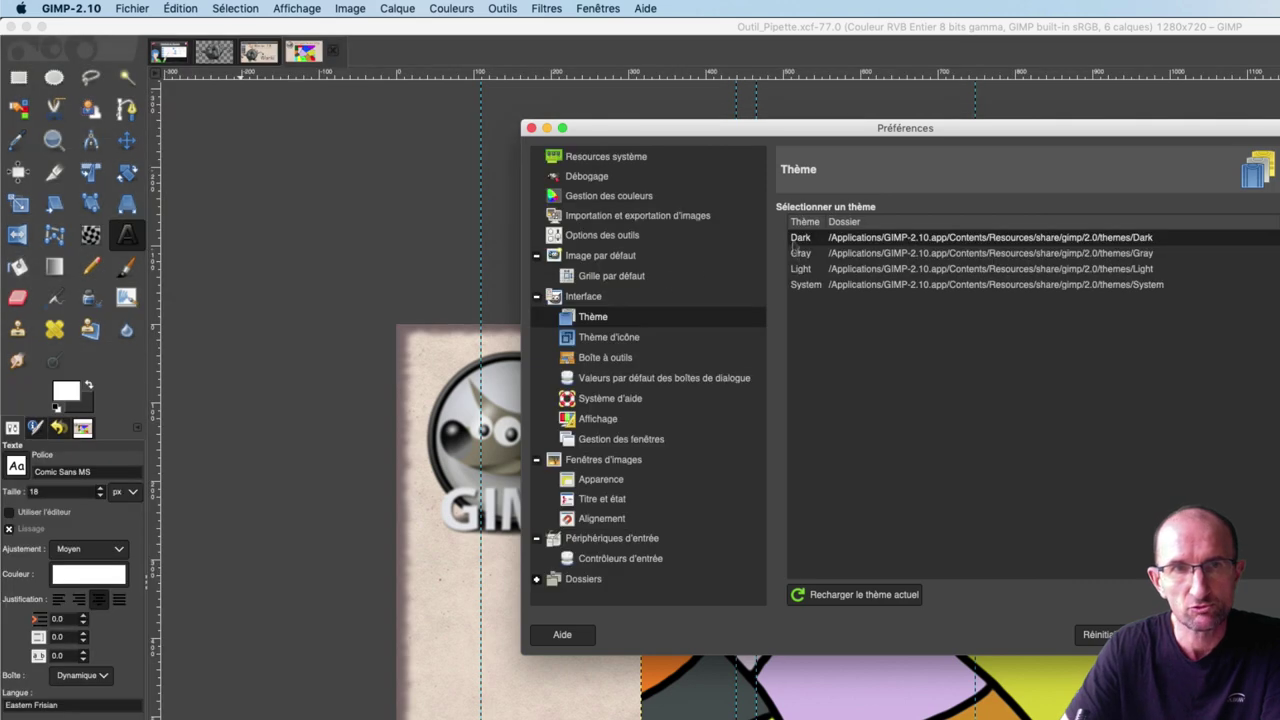
# Try the Symbolic, Symbolic-Inverted and Color icon themes, settling on Legacy
pyautogui.click(623, 340)
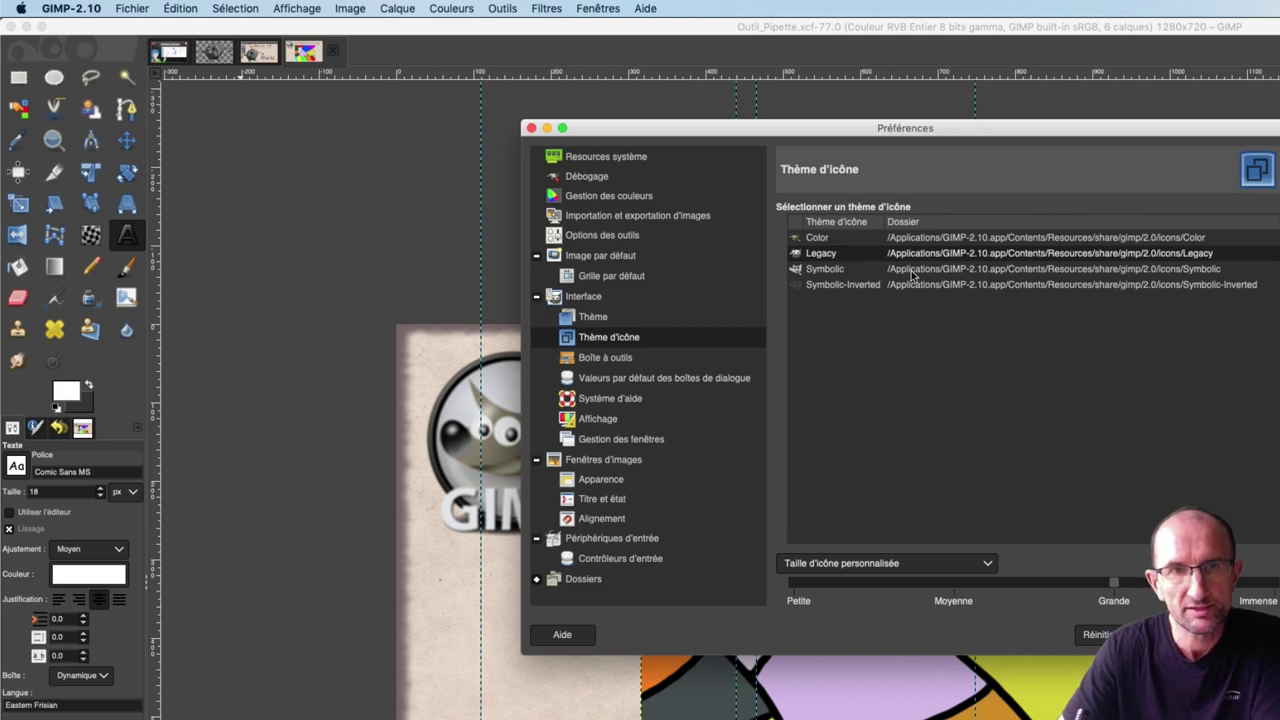
pyautogui.click(911, 270)
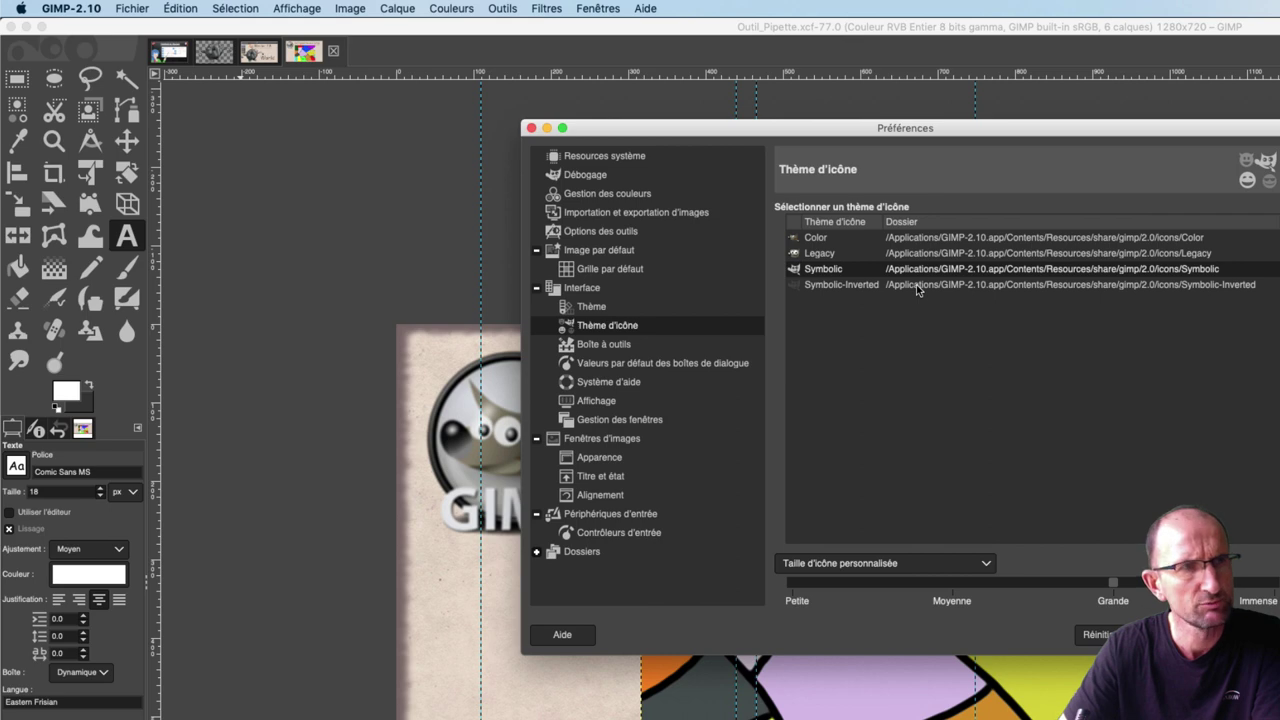
pyautogui.click(916, 284)
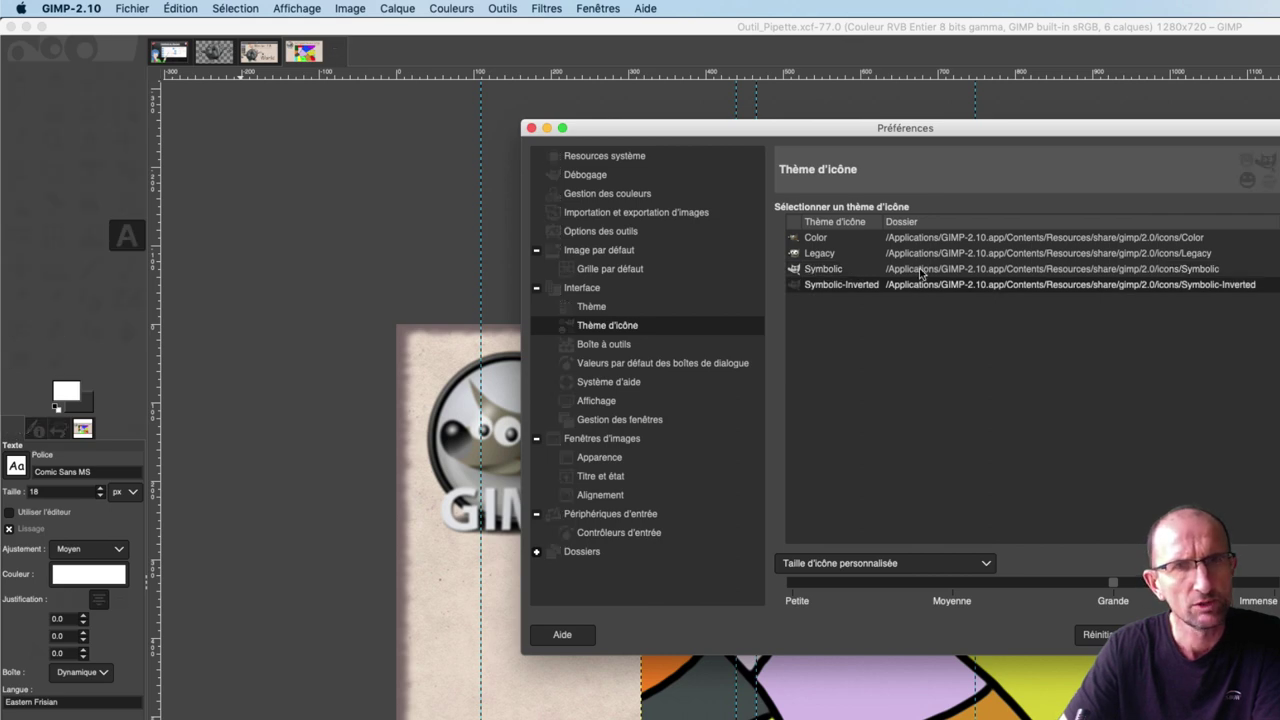
pyautogui.click(921, 274)
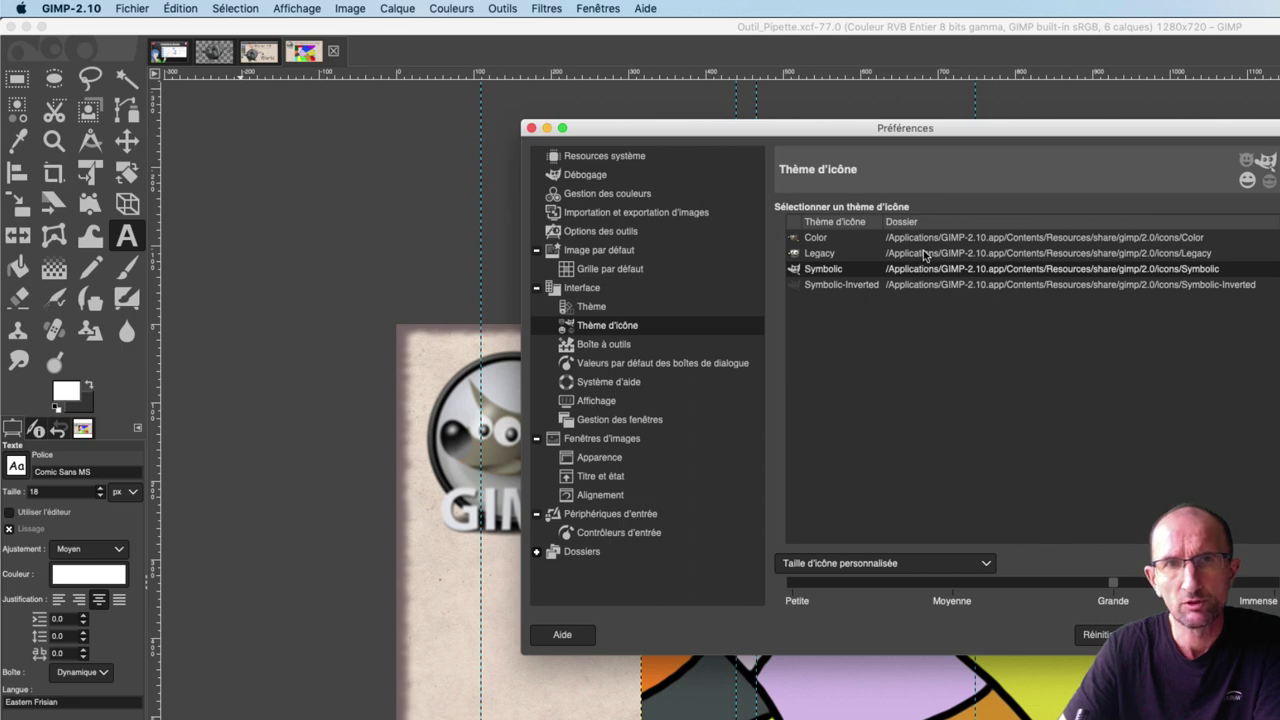
pyautogui.click(925, 255)
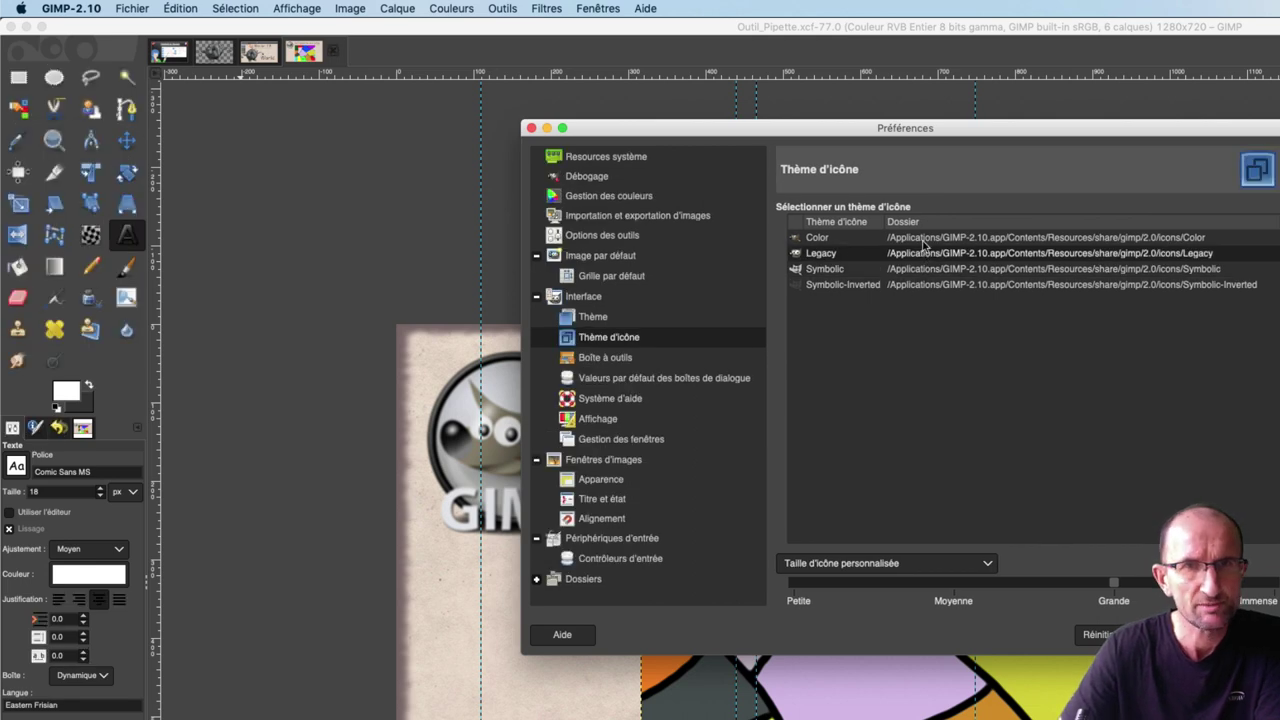
pyautogui.click(924, 238)
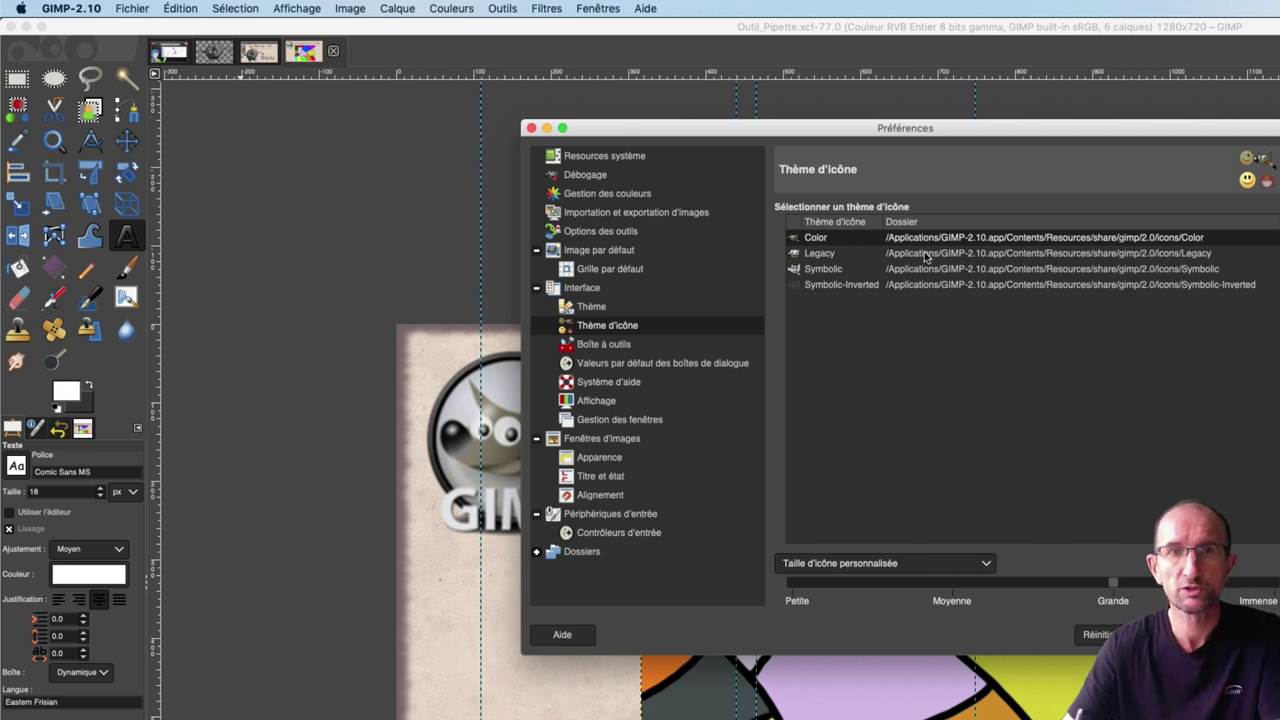
pyautogui.click(925, 255)
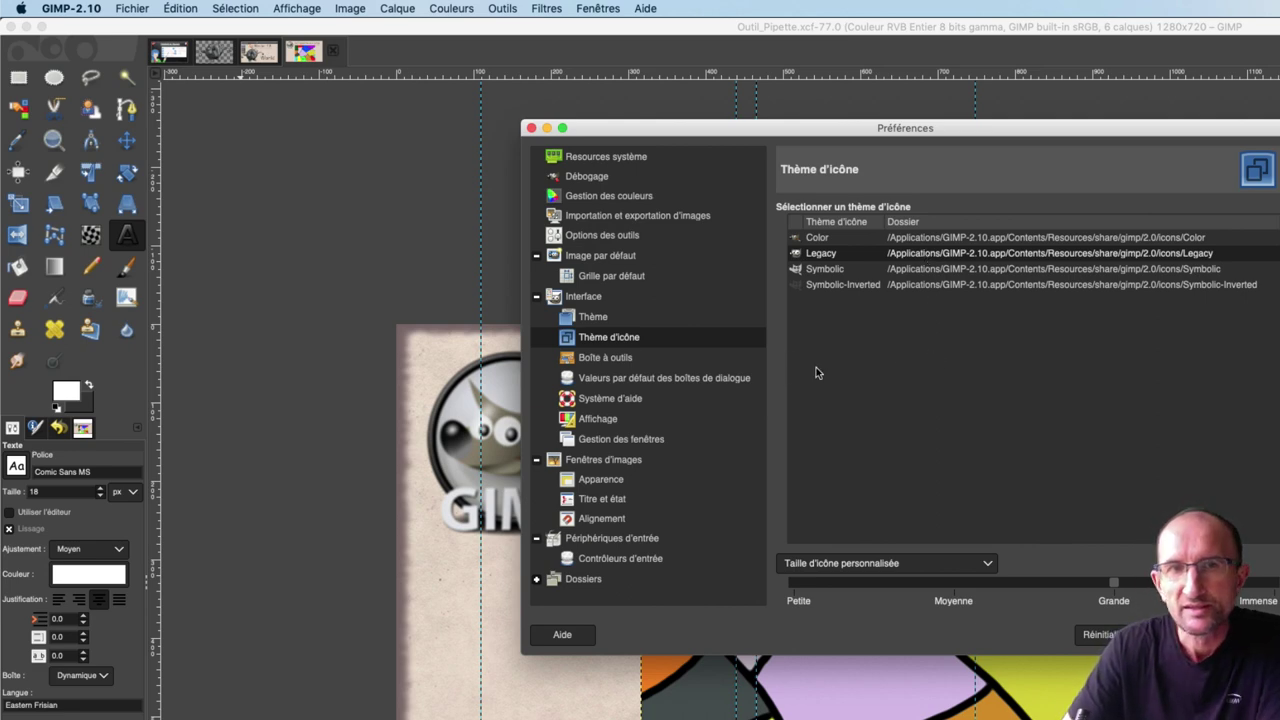
# Move the icon size slider from smallest to medium, then large
pyautogui.click(799, 582)
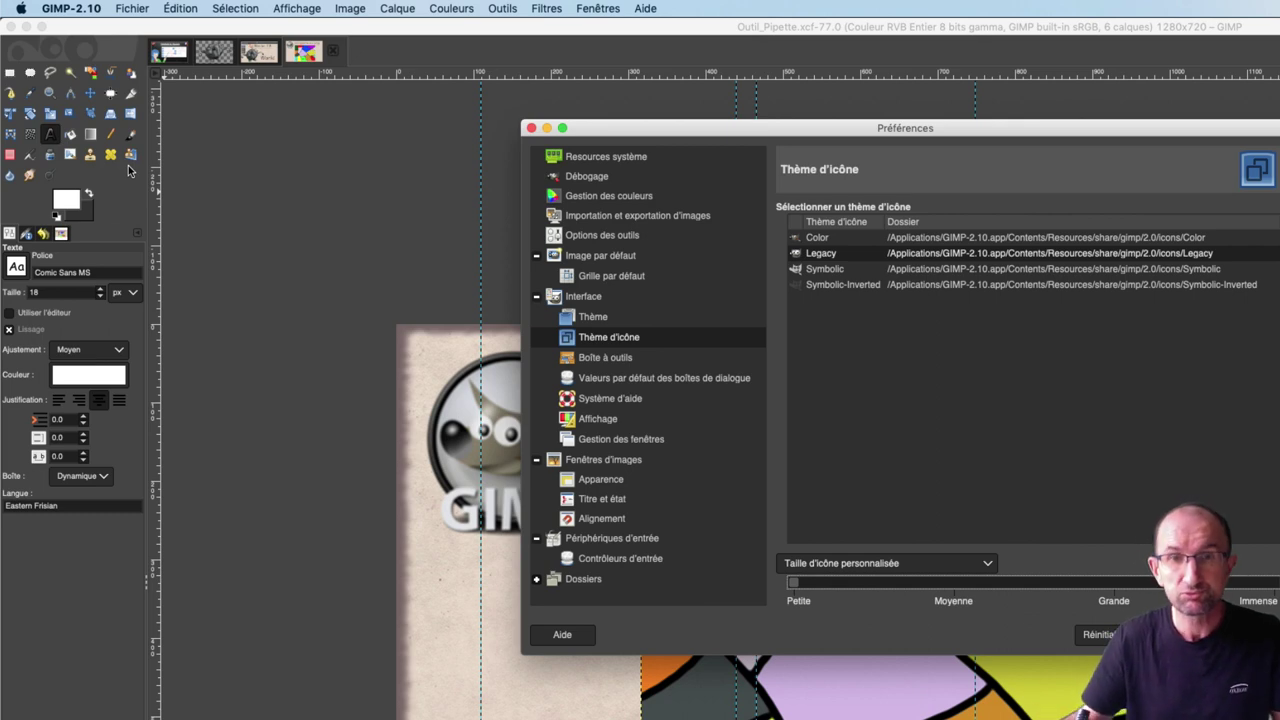
pyautogui.click(1107, 588)
pyautogui.click(1105, 584)
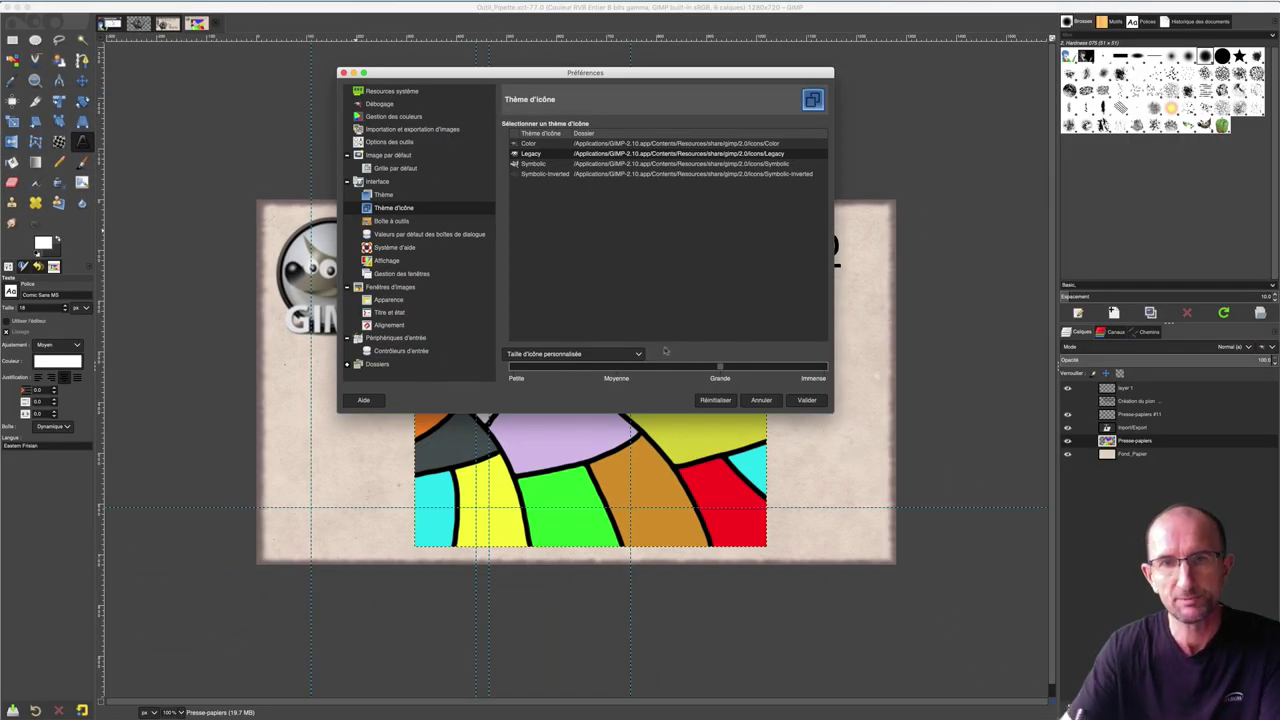
# Close Preferences and widen the left toolbox and tool options dock
pyautogui.press('Return')
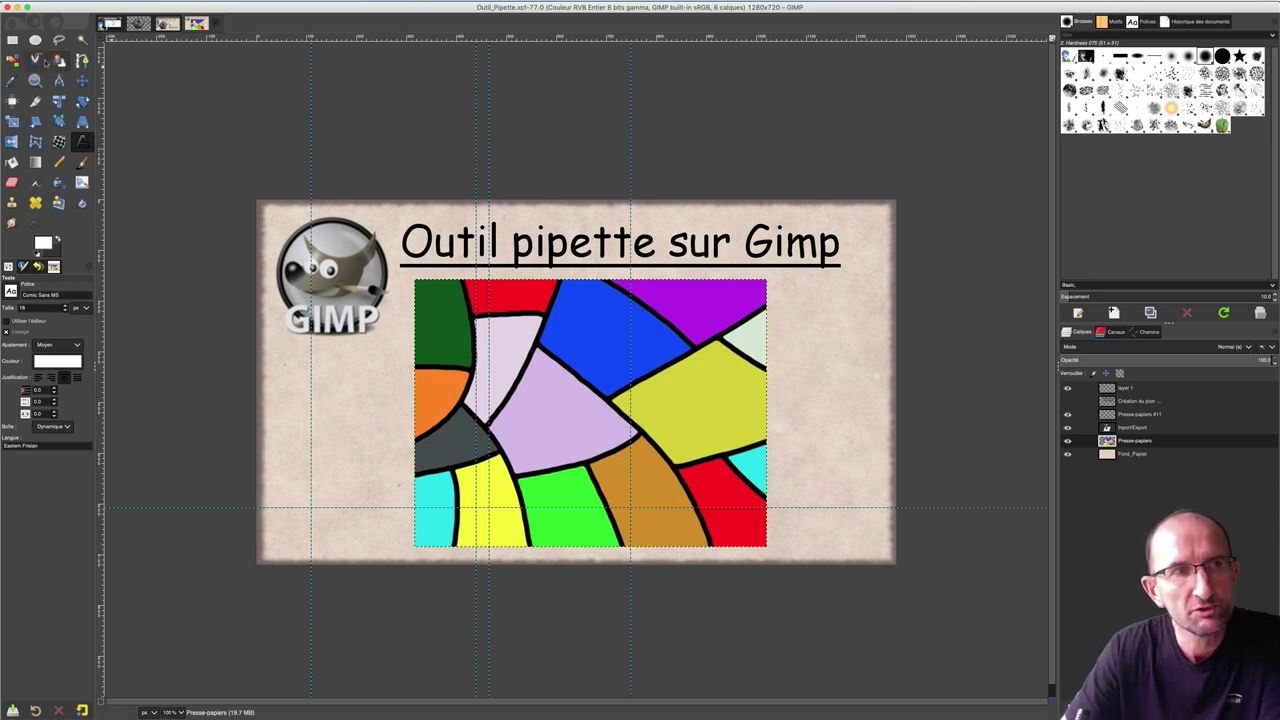
pyautogui.moveTo(97, 171); pyautogui.dragTo(206, 172)
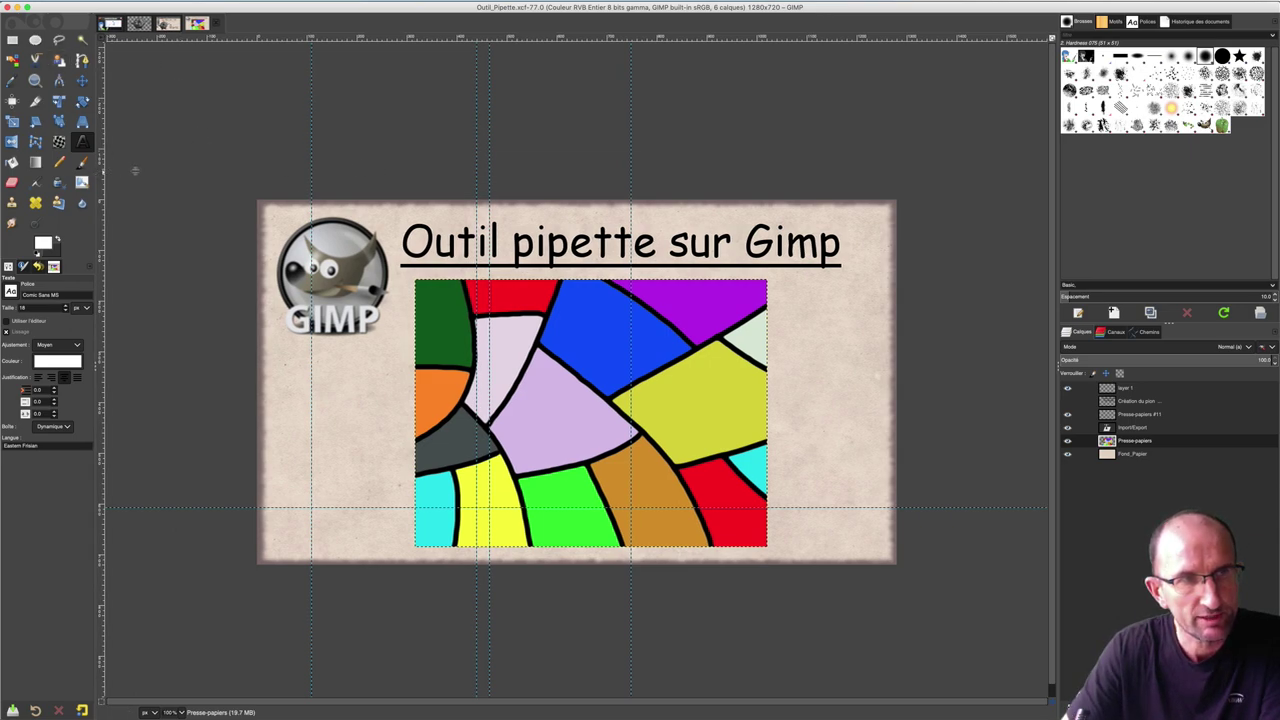